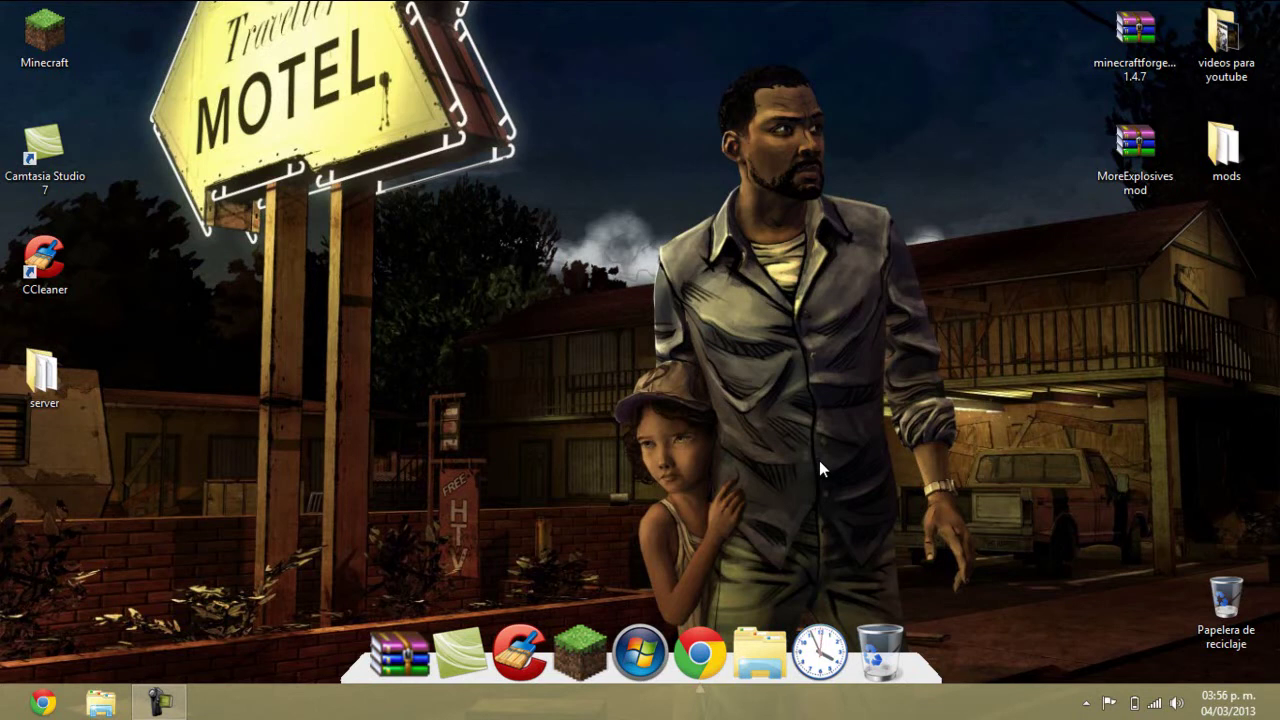
pyautogui.moveTo(544, 214); pyautogui.dragTo(849, 382)
pyautogui.moveTo(244, 200)
pyautogui.mouseDown()
pyautogui.moveTo(534, 328)
pyautogui.moveTo(255, 219)
pyautogui.mouseUp()
pyautogui.doubleClick(57, 45)
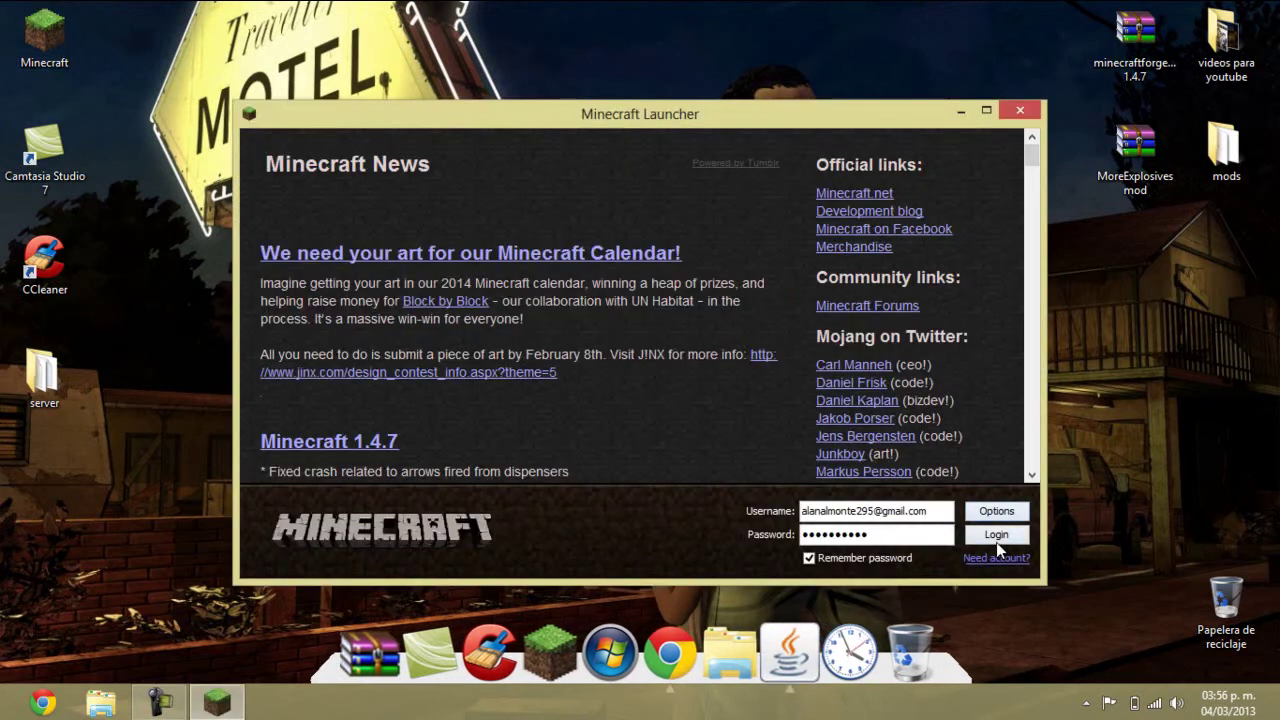
pyautogui.click(996, 536)
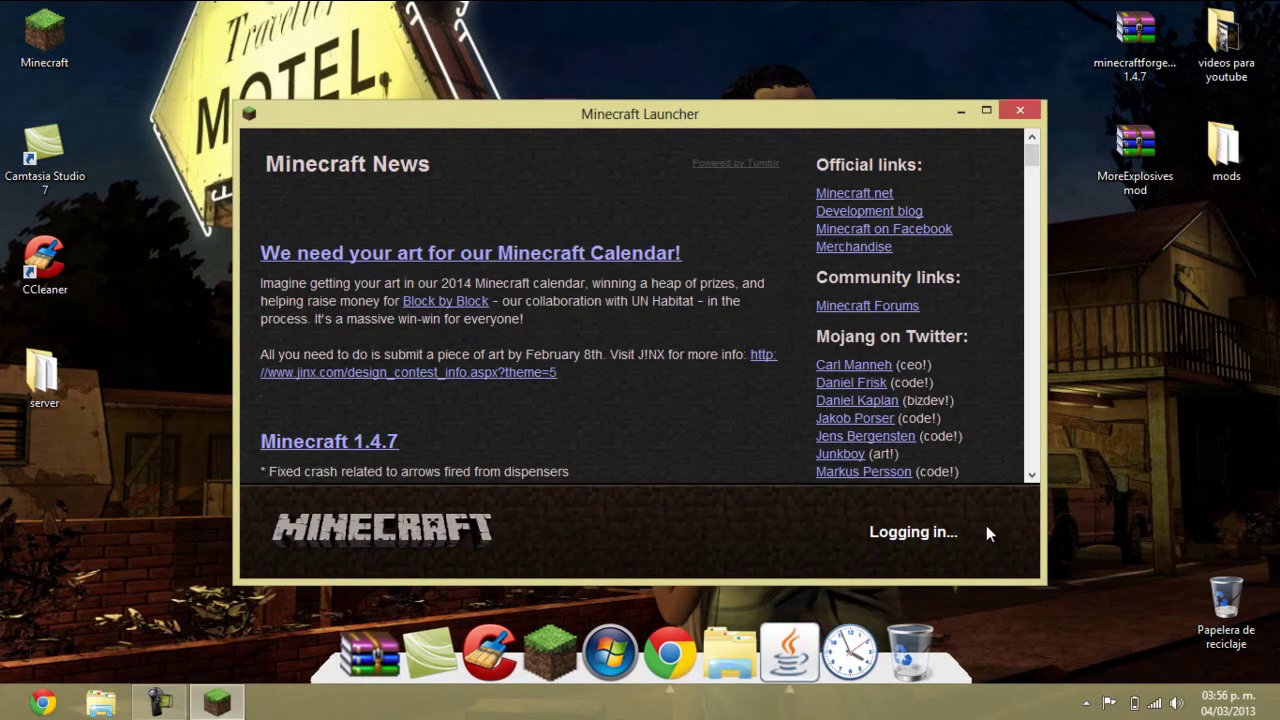
pyautogui.click(1010, 118)
# Force a game update in the Minecraft launcher options, log in to load the updated game, and quit from its title screen.
pyautogui.doubleClick(75, 22)
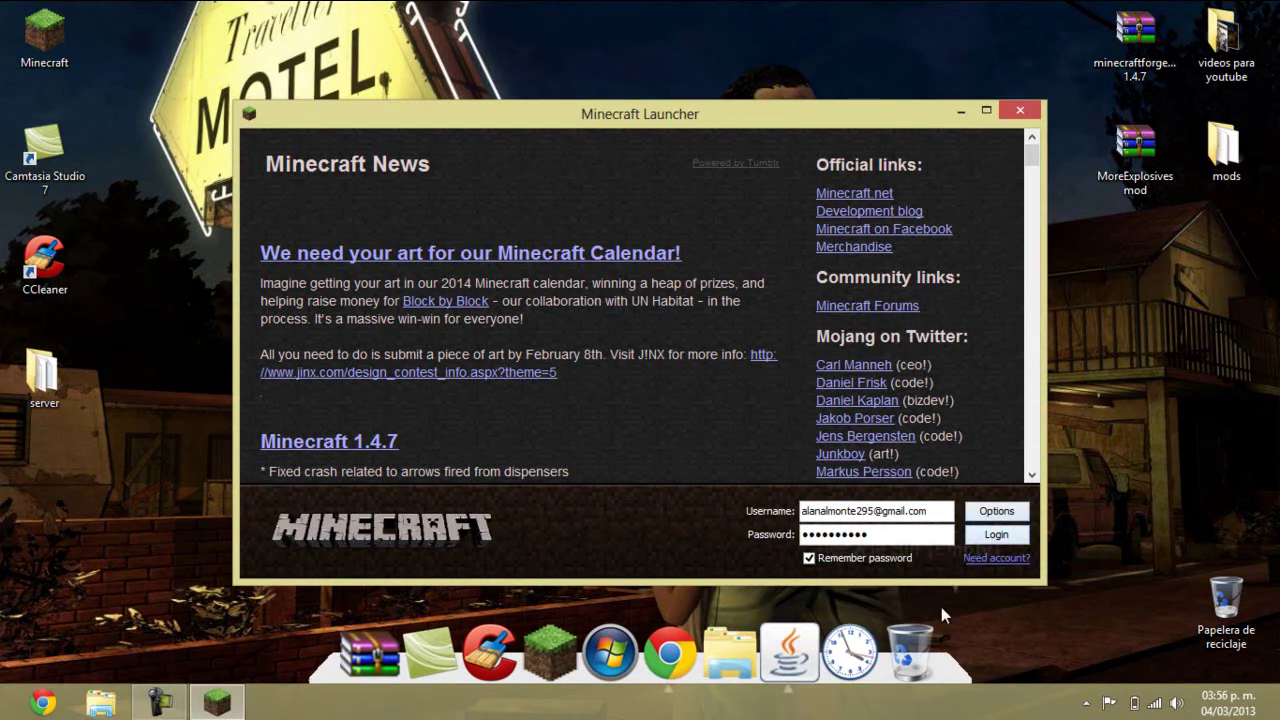
pyautogui.click(983, 510)
pyautogui.click(682, 338)
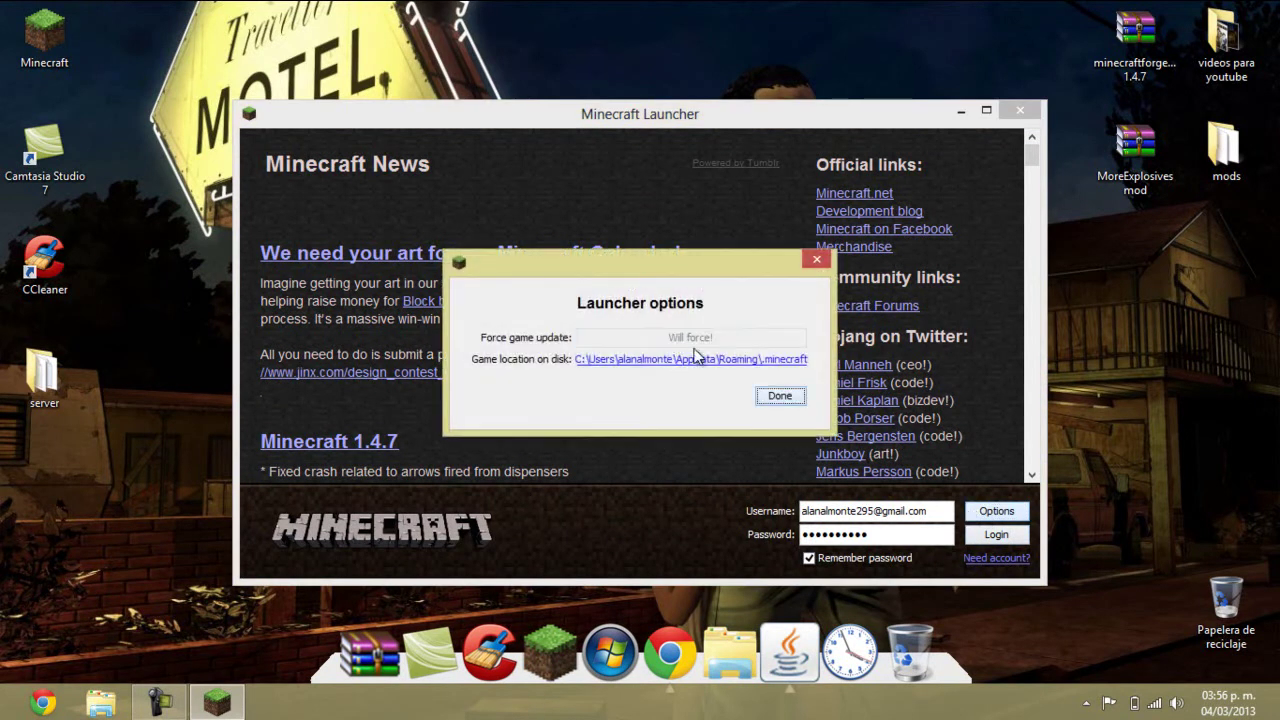
pyautogui.click(781, 397)
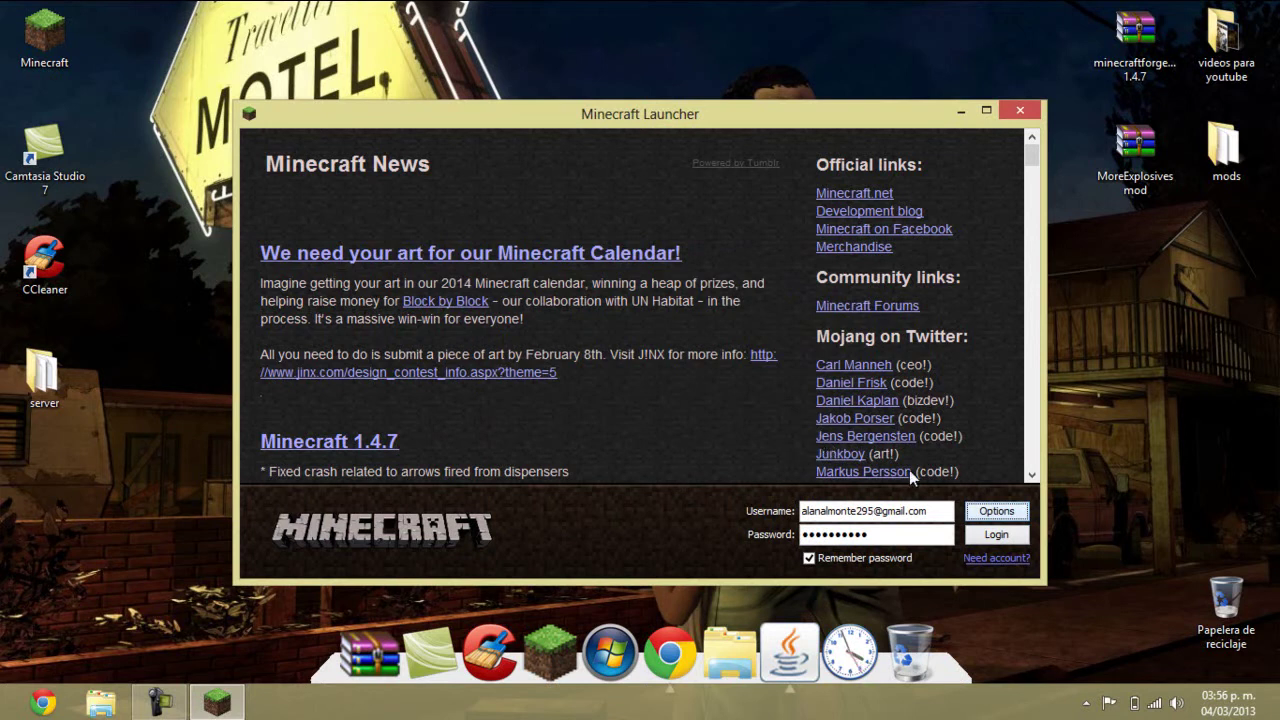
pyautogui.click(1005, 538)
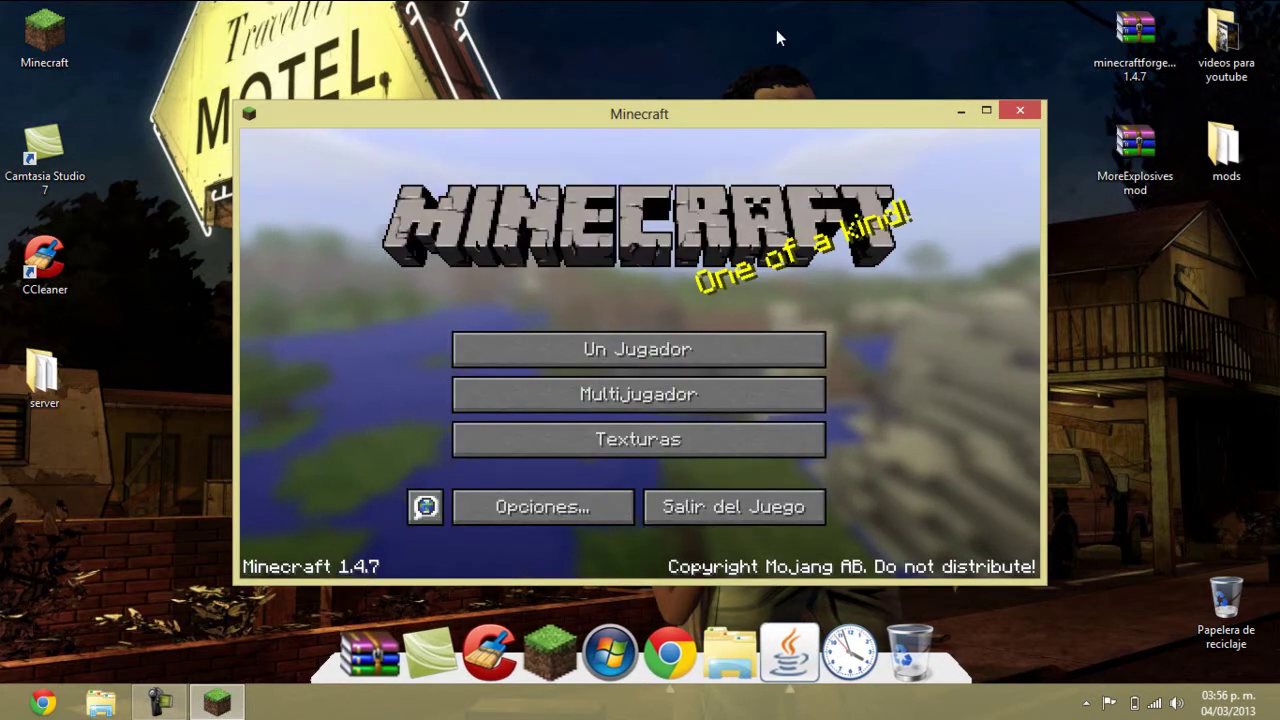
pyautogui.click(771, 509)
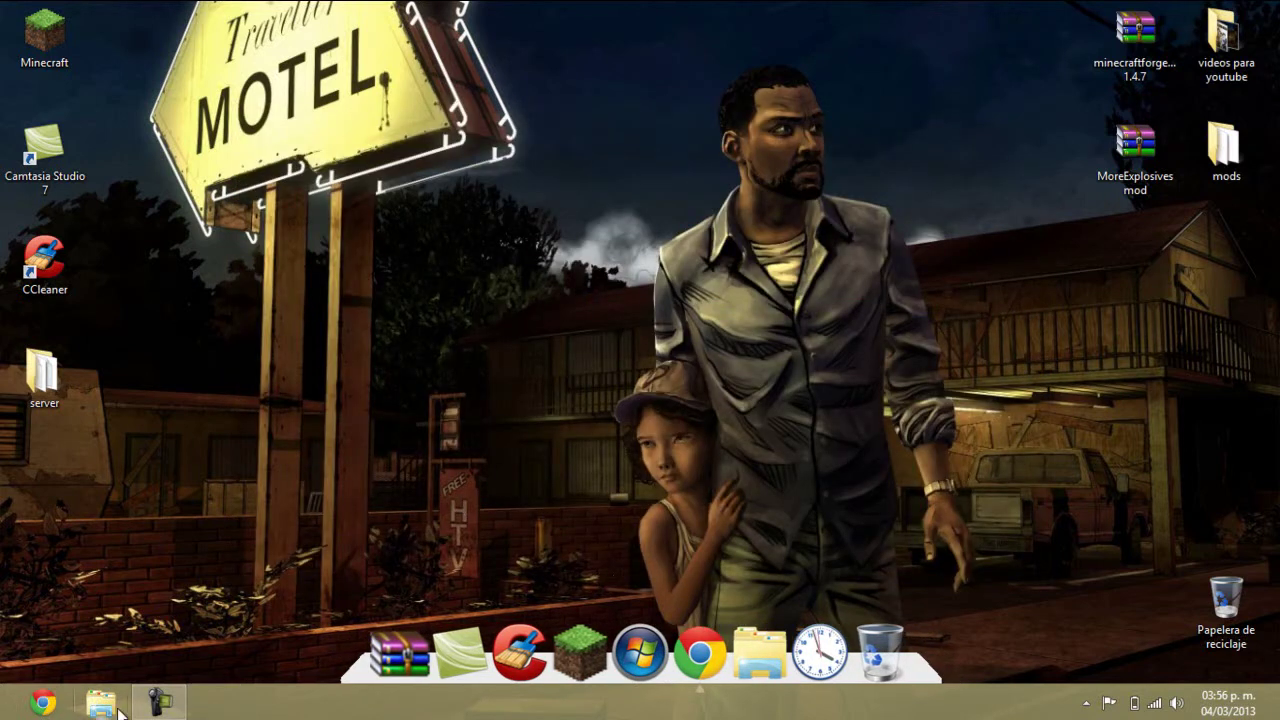
# Open the Roaming folder by searching Windows for %appdata%.
pyautogui.moveTo(1270, 20)
pyautogui.click(1229, 178)
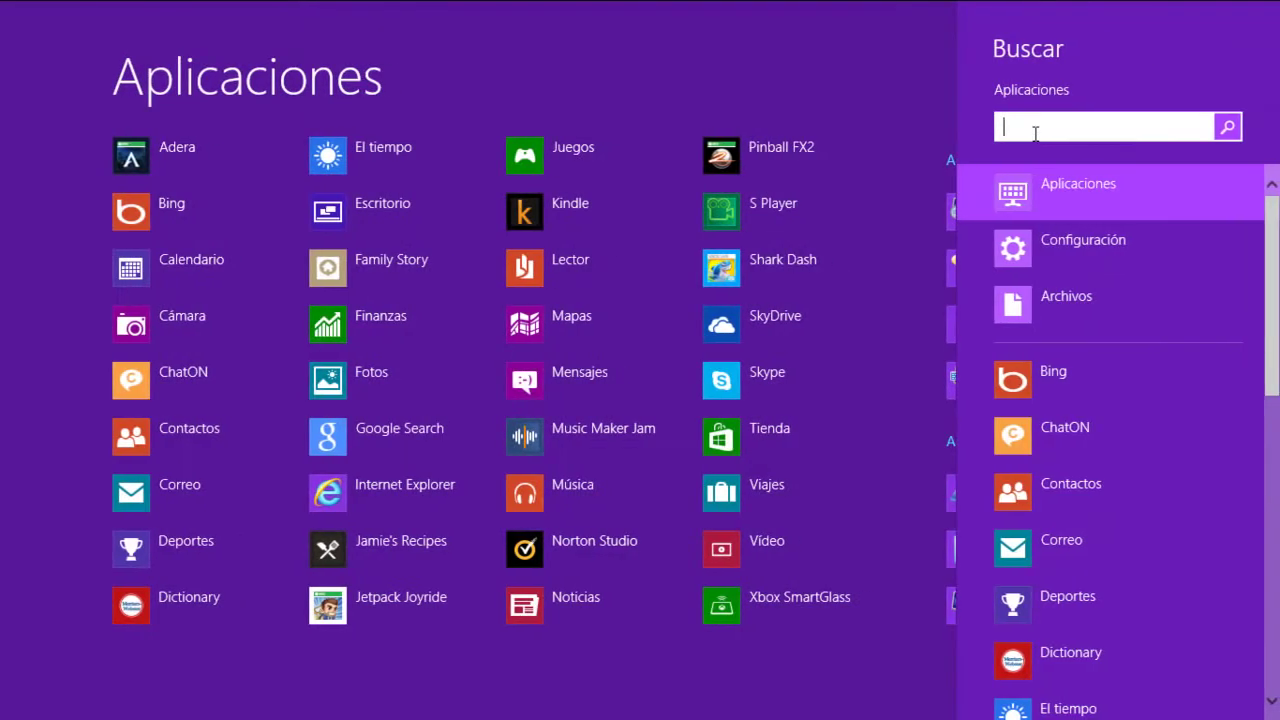
pyautogui.write('%%')
pyautogui.press('Left')
pyautogui.write('appdata')
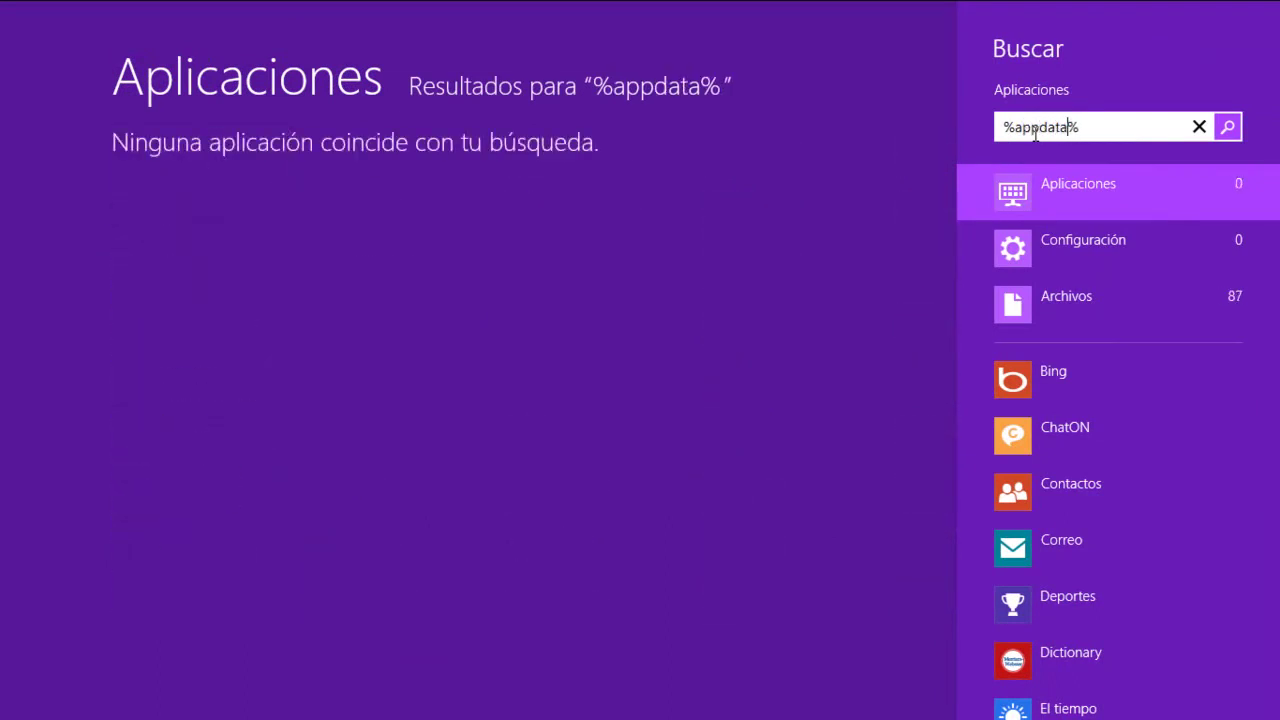
pyautogui.press('Return')
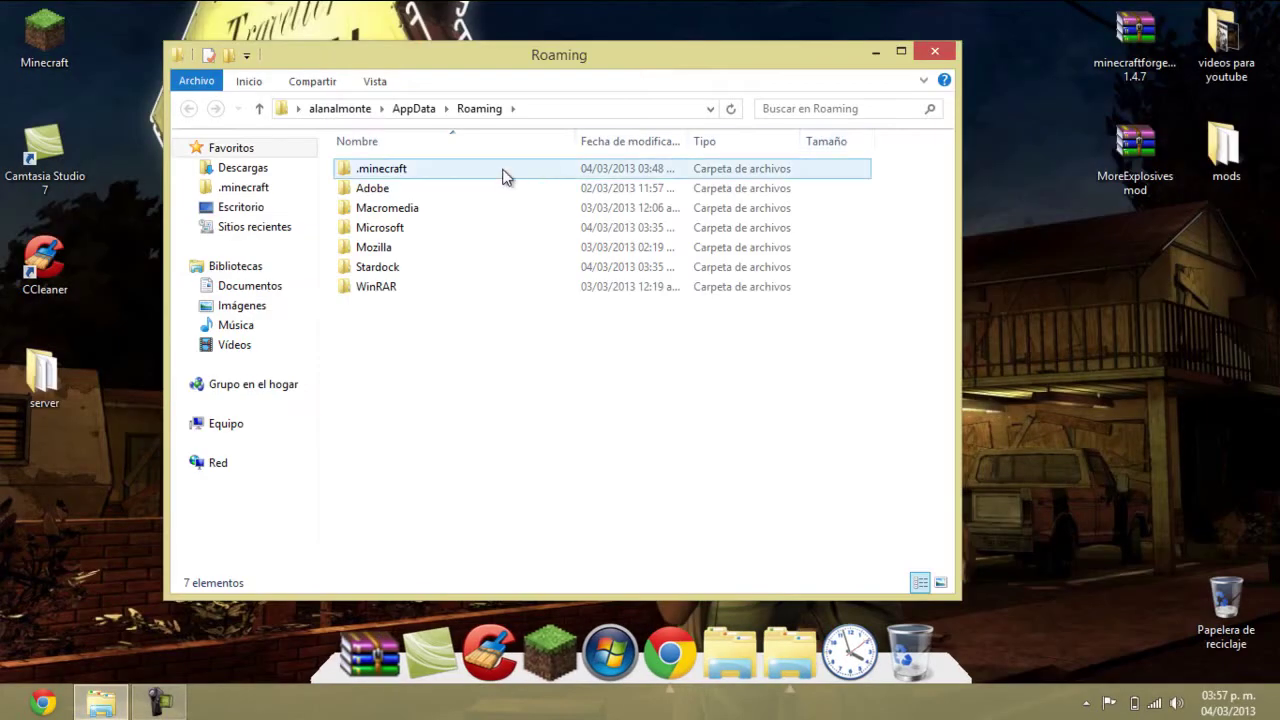
# Browse to .minecraft\bin and open minecraft.jar with WinRAR, snapping the archive window to half of the screen.
pyautogui.click(432, 170)
pyautogui.doubleClick(432, 170)
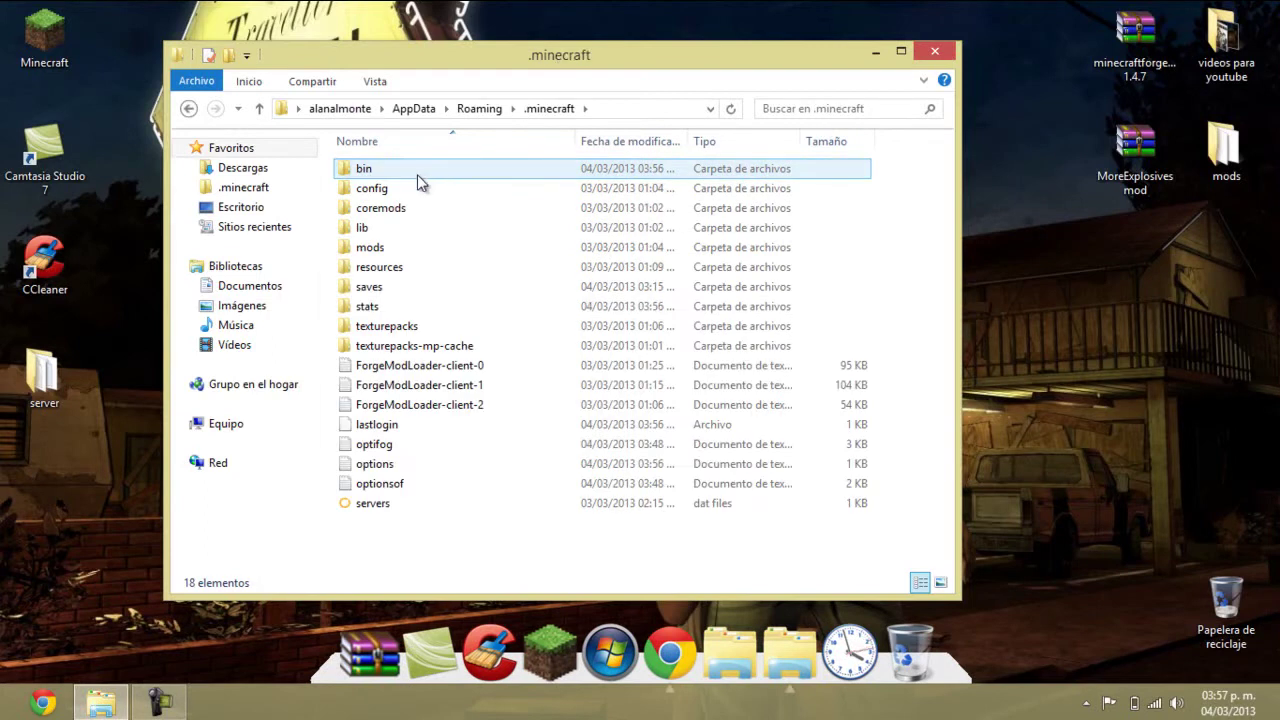
pyautogui.doubleClick(417, 174)
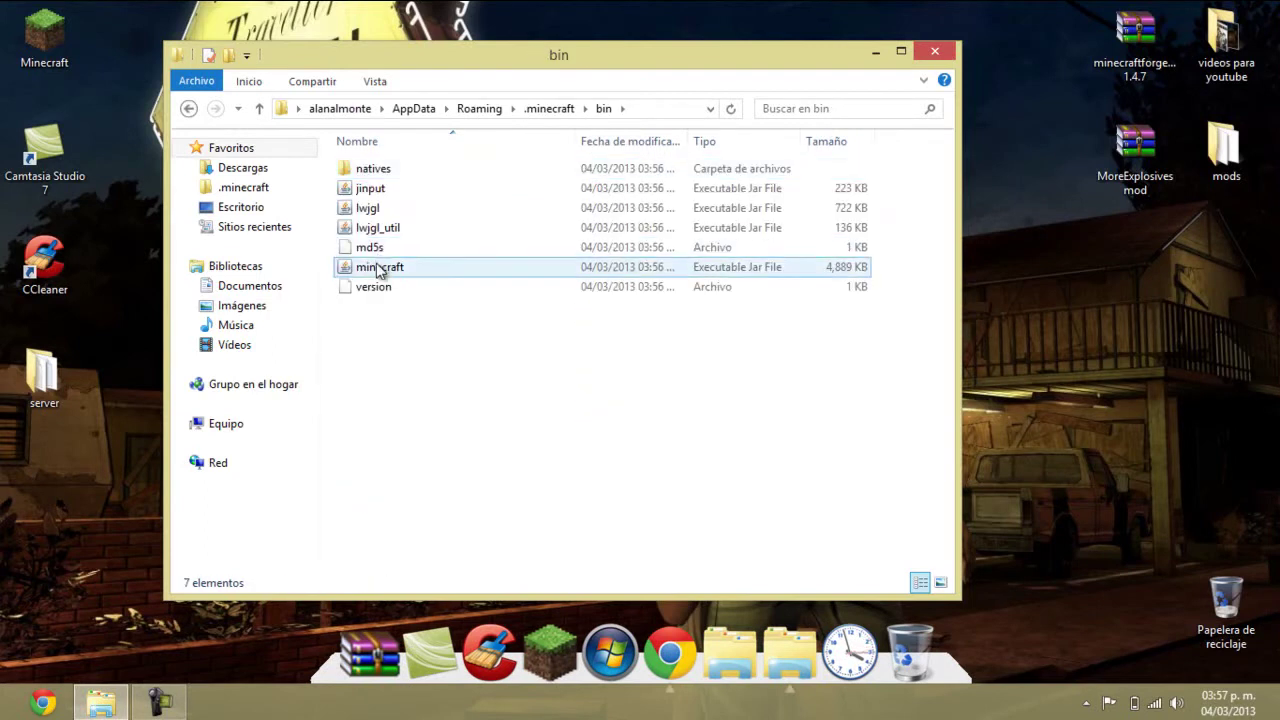
pyautogui.rightClick(381, 270)
pyautogui.moveTo(503, 299)
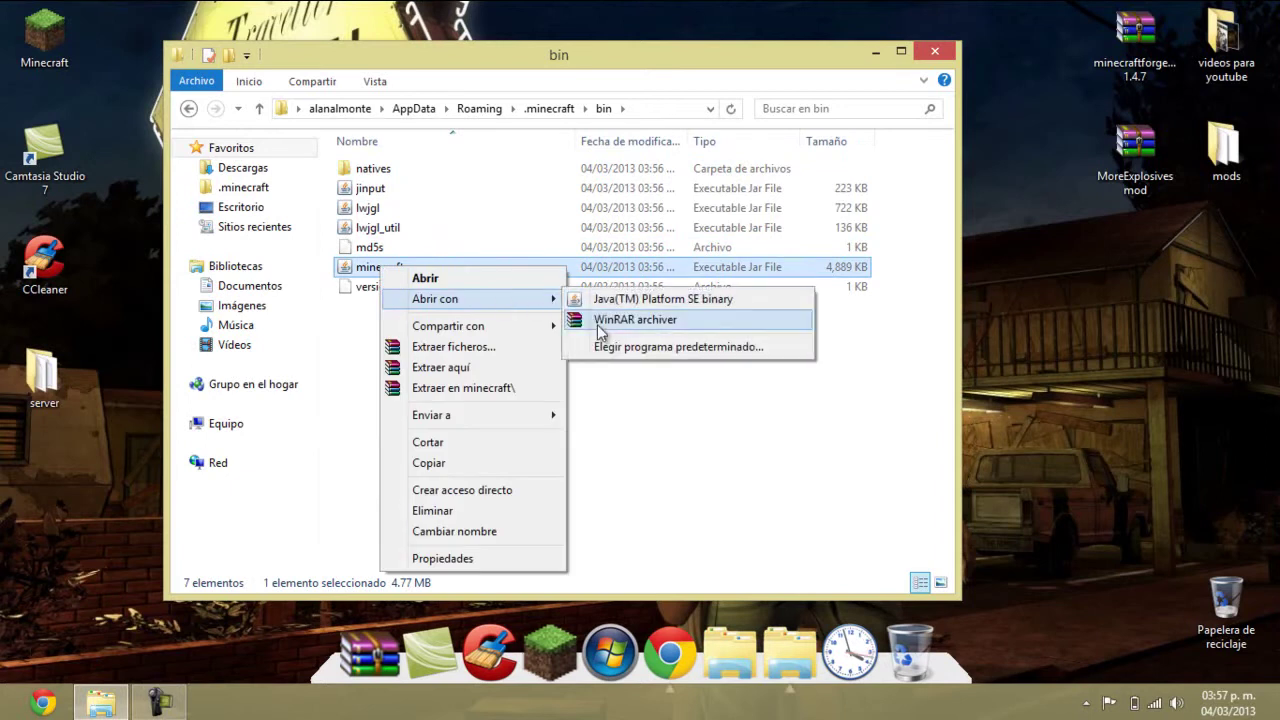
pyautogui.click(596, 318)
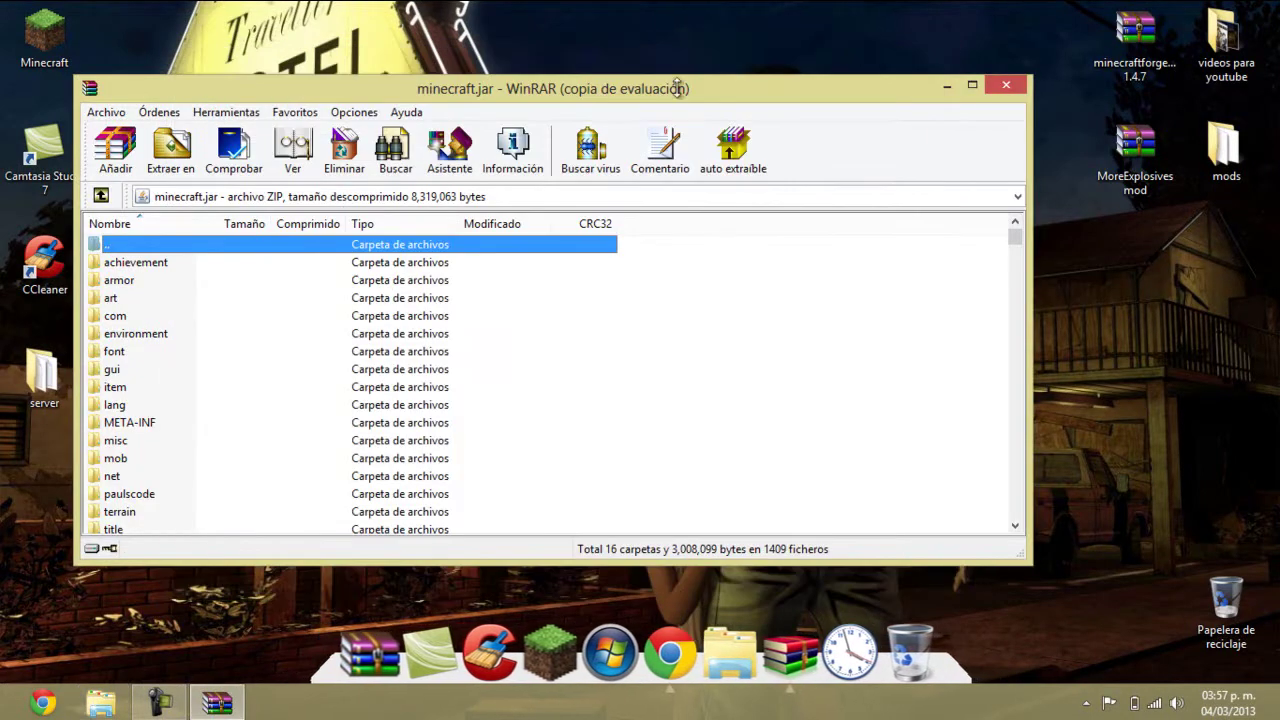
pyautogui.moveTo(690, 92); pyautogui.dragTo(2, 95)
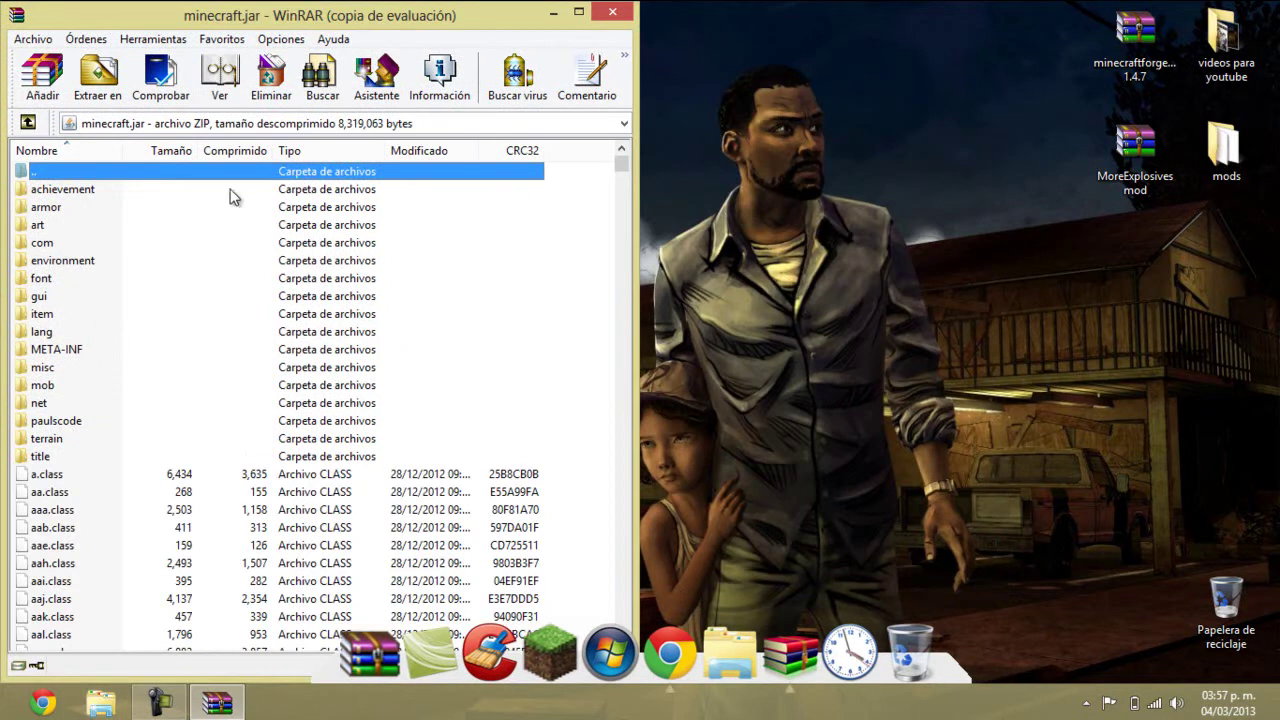
# Delete the META-INF folder from minecraft.jar.
pyautogui.click(57, 352)
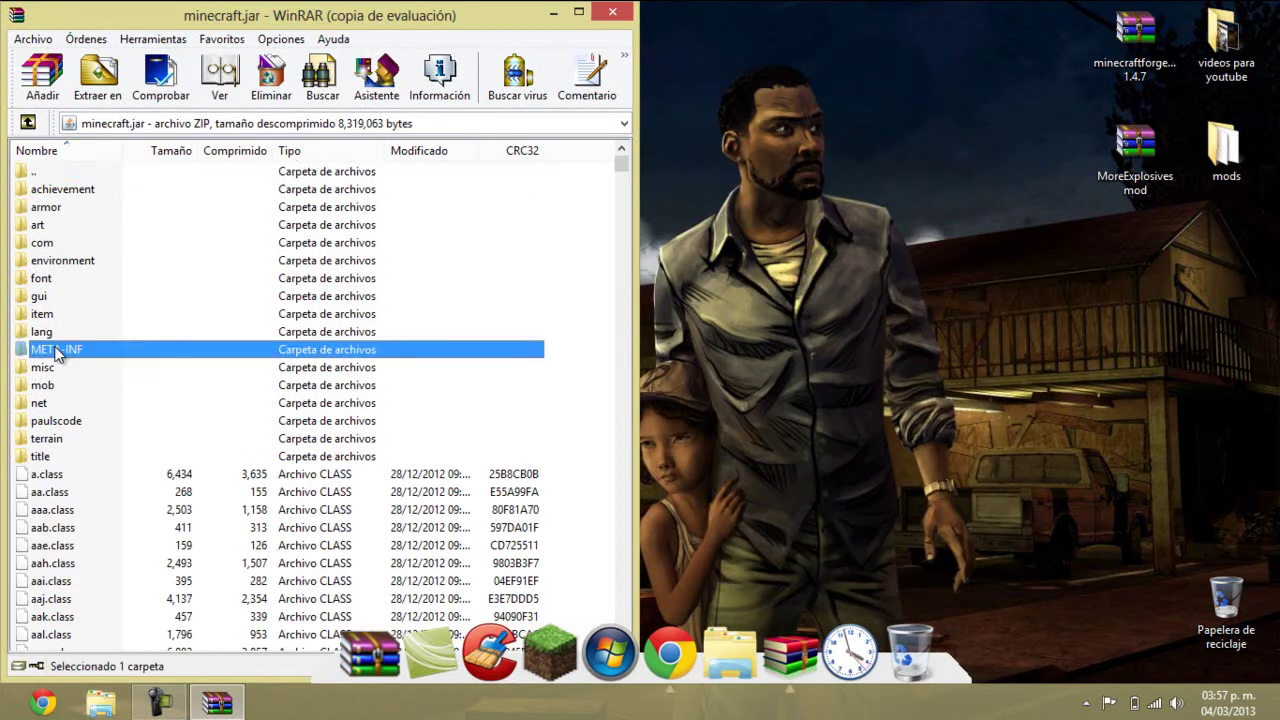
pyautogui.click(271, 75)
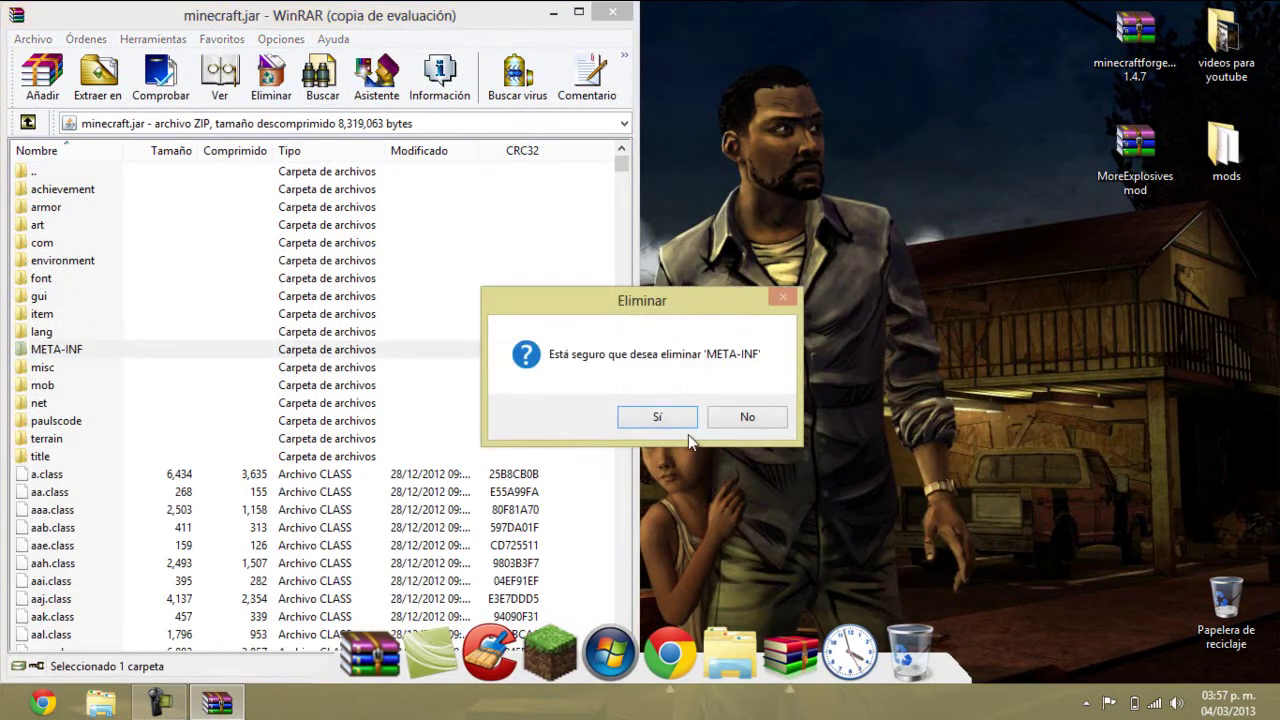
pyautogui.click(670, 415)
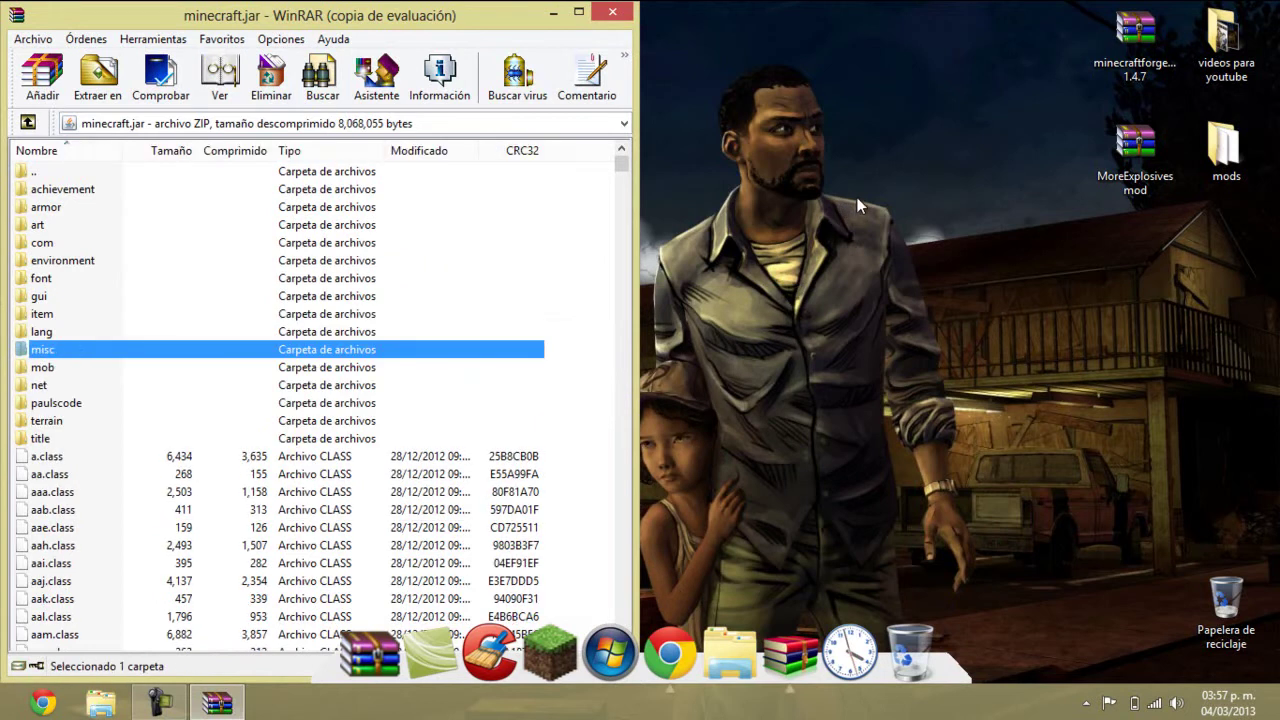
pyautogui.moveTo(652, 252); pyautogui.dragTo(840, 374)
pyautogui.moveTo(822, 40); pyautogui.dragTo(882, 182)
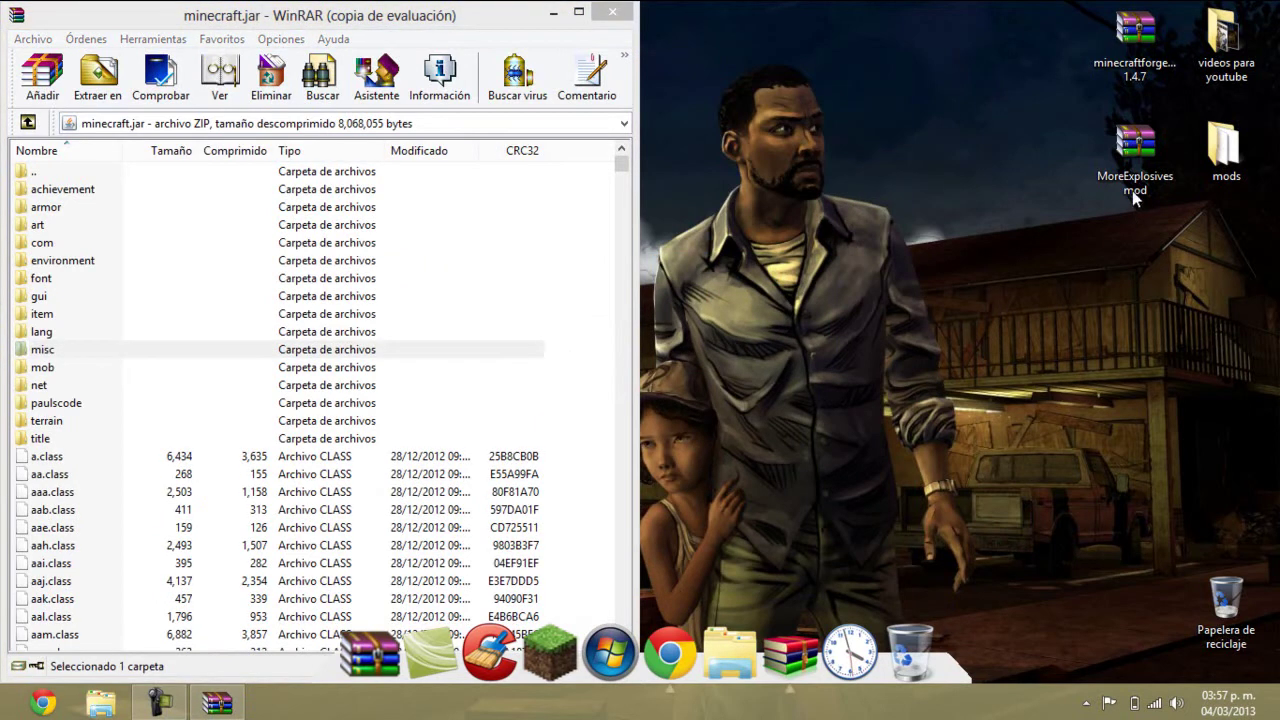
# Add the entire contents of minecraftforge-universal 1.4.7.zip to minecraft.jar with the default archive settings, and close both archives.
pyautogui.doubleClick(1104, 40)
pyautogui.press('super+Right')
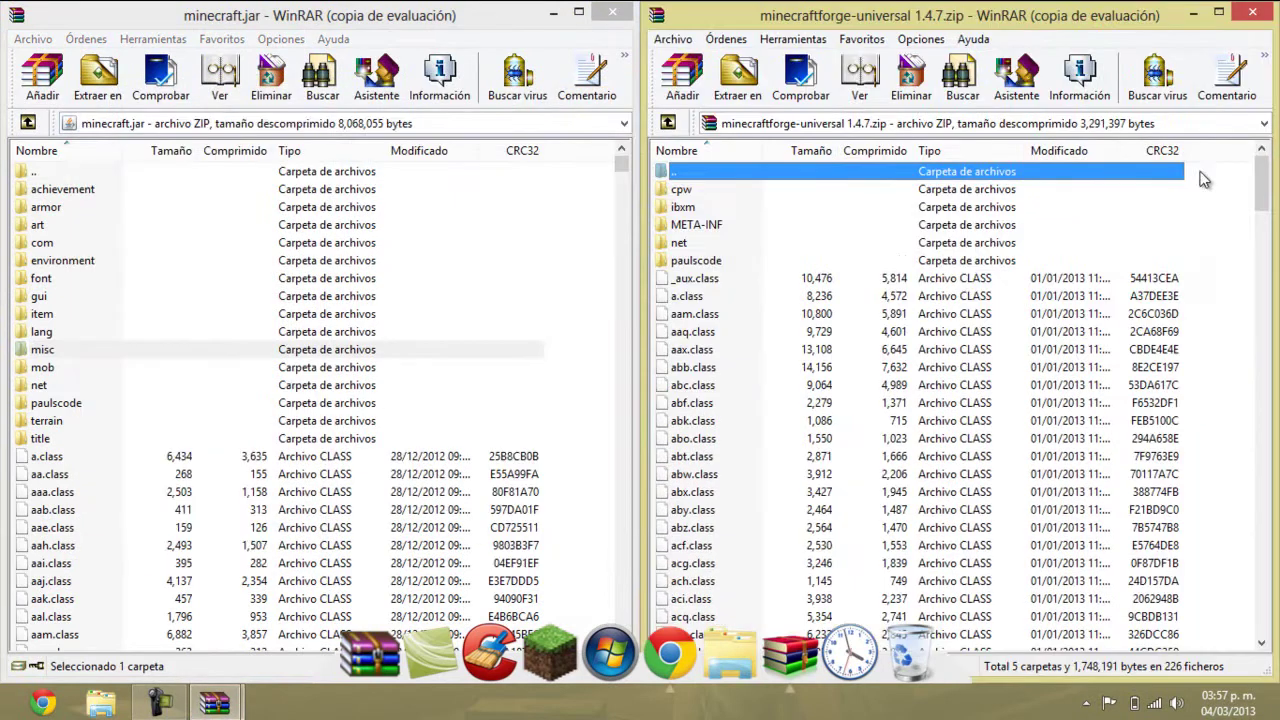
pyautogui.hotkey('ctrl', 'a')
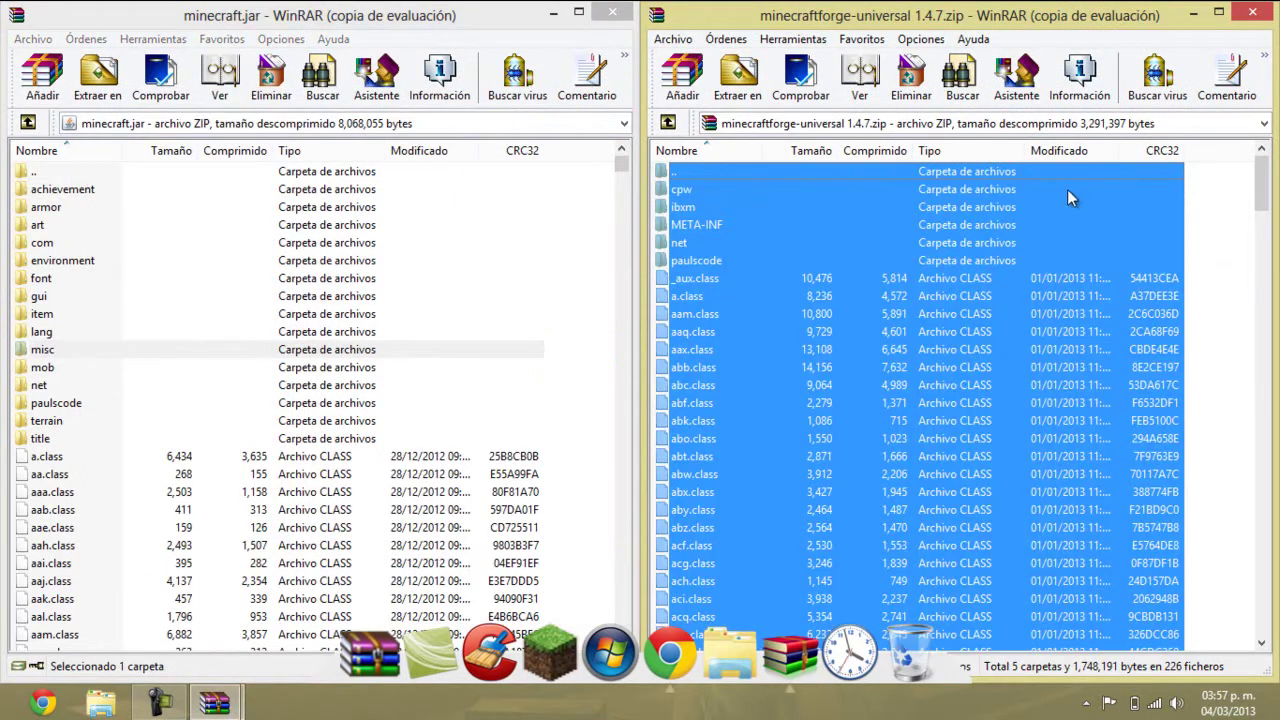
pyautogui.moveTo(580, 472); pyautogui.dragTo(350, 565)
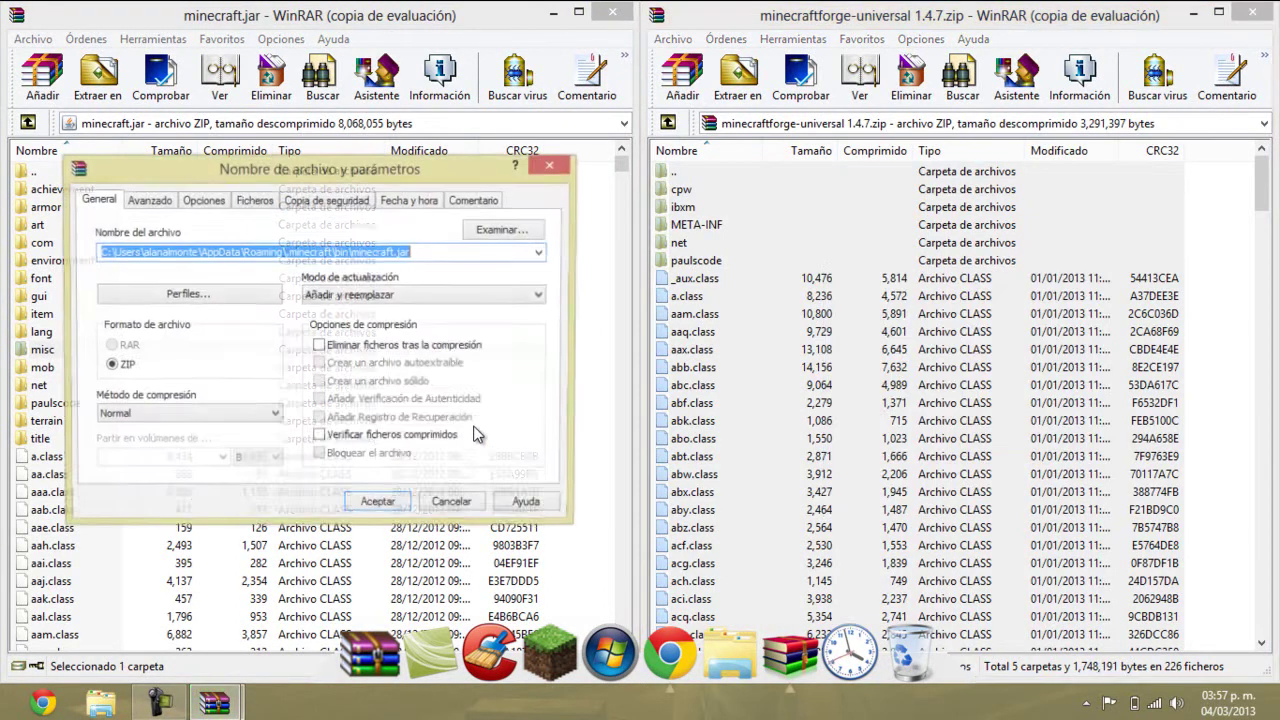
pyautogui.click(376, 511)
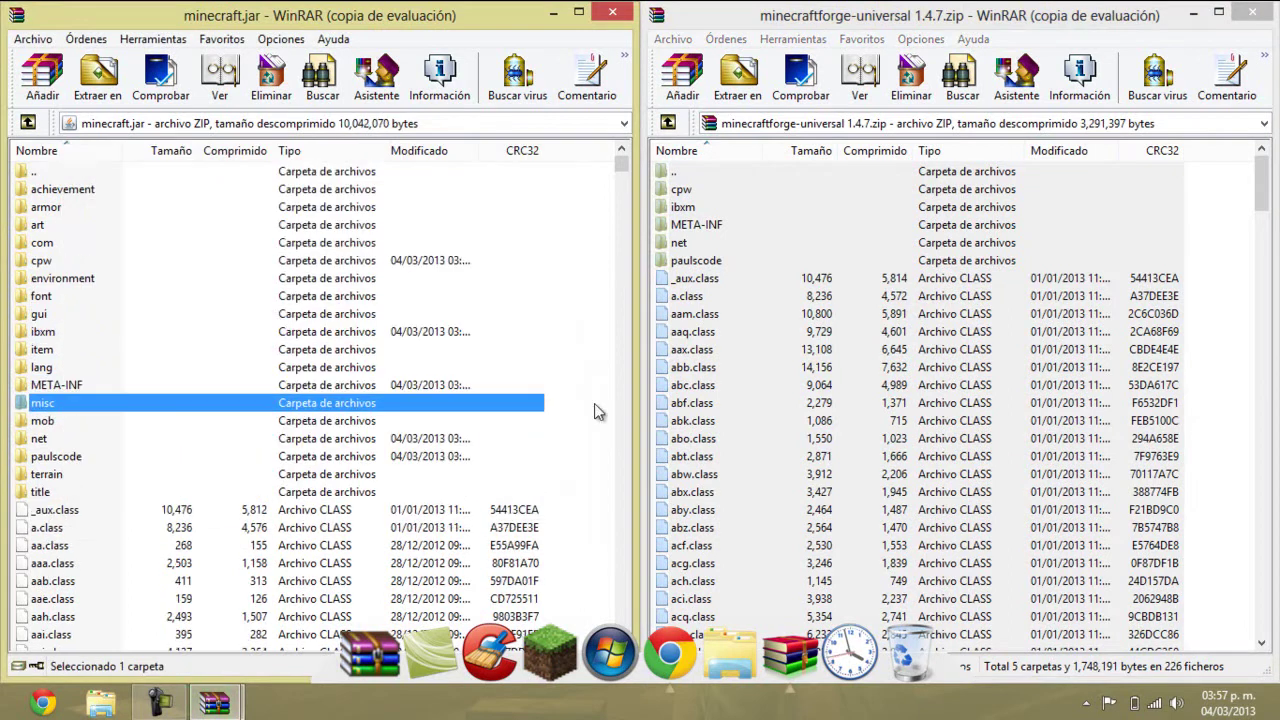
pyautogui.click(1251, 16)
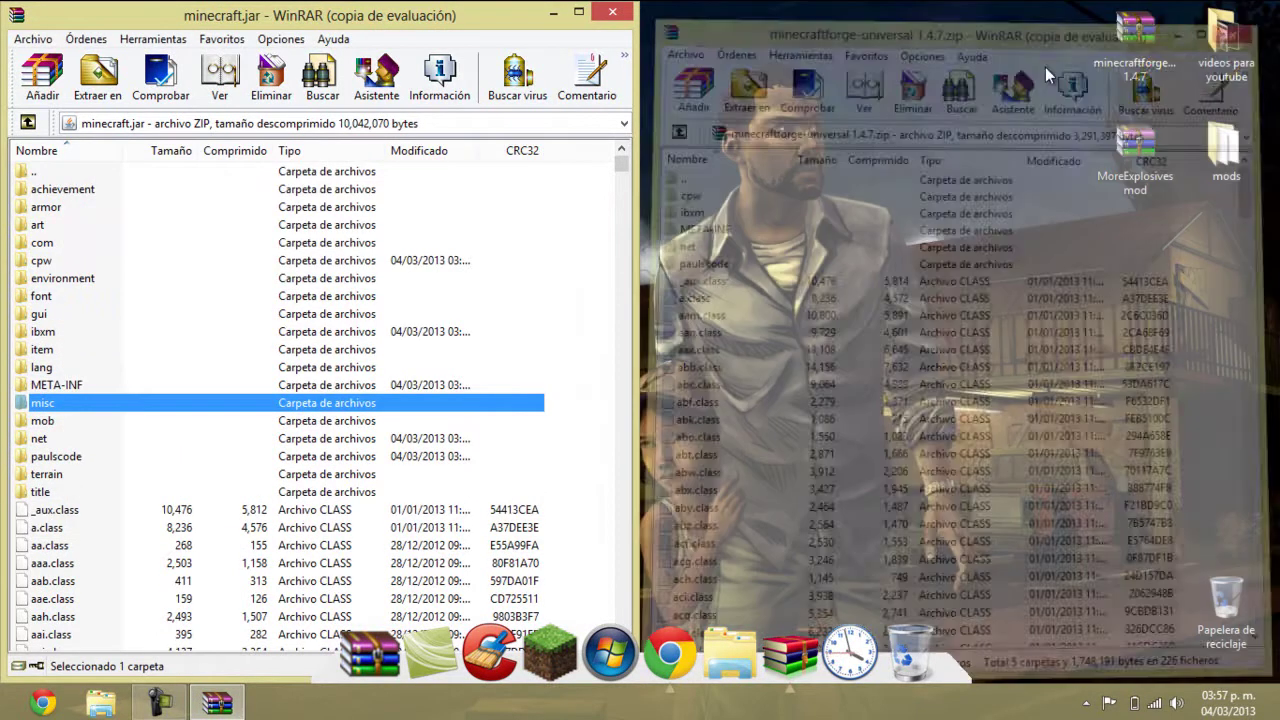
pyautogui.click(611, 13)
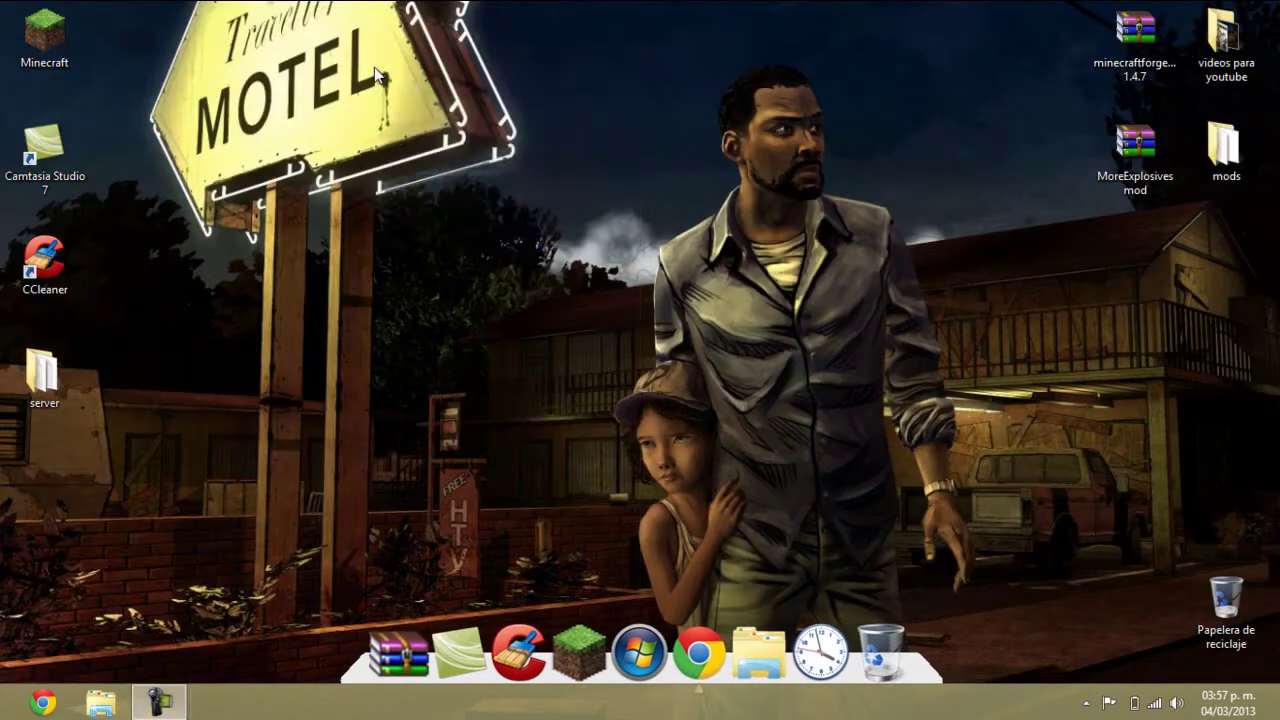
# Launch Minecraft with the saved login to test the Forge installation, and close the game window.
pyautogui.click(33, 58)
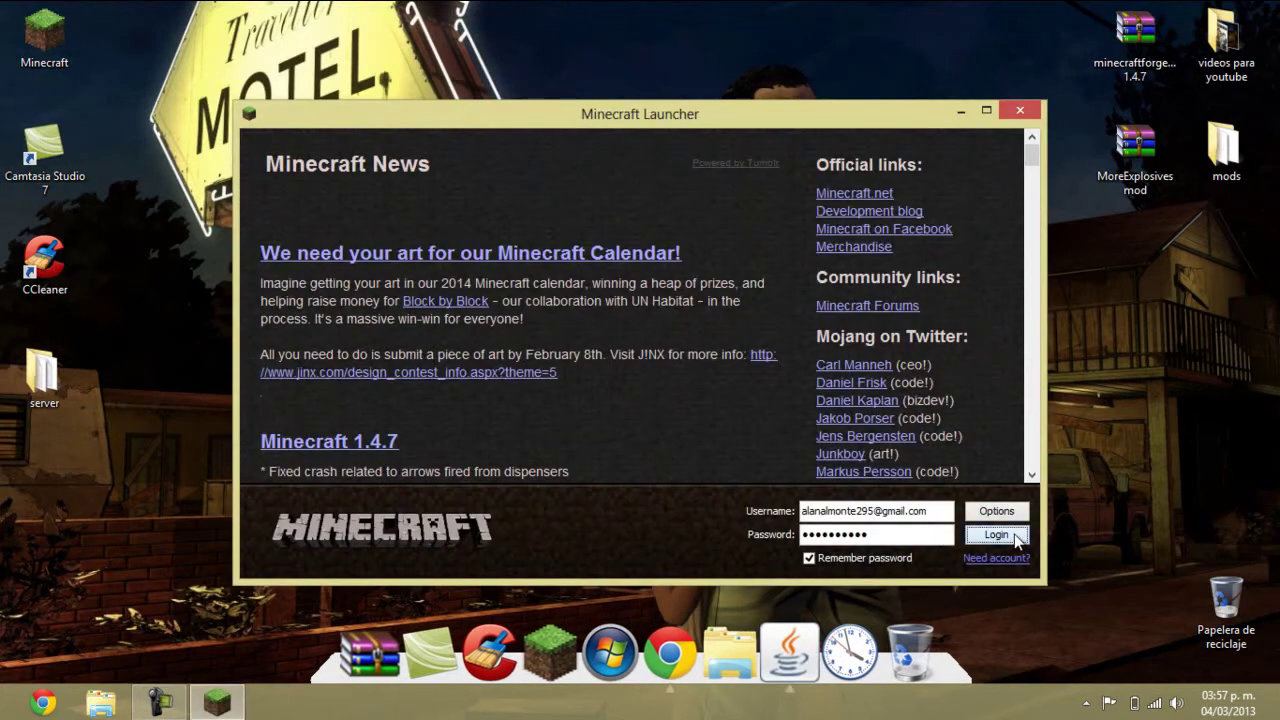
pyautogui.click(994, 531)
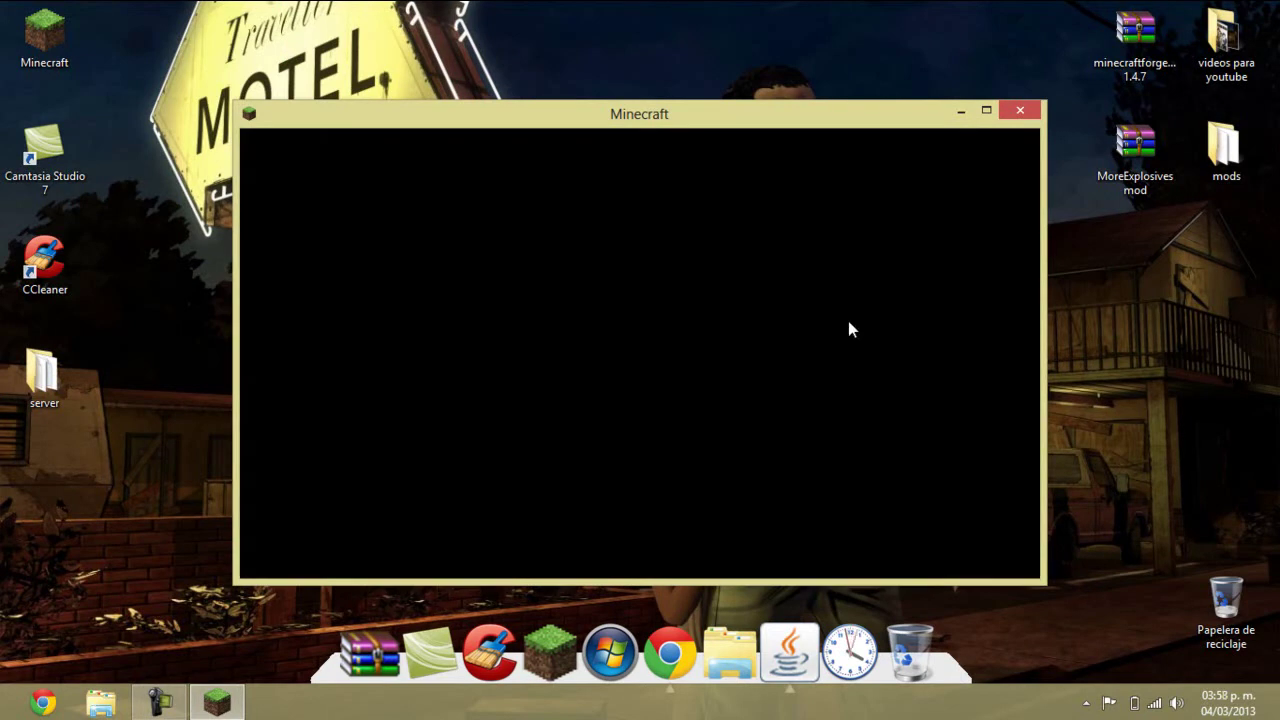
pyautogui.click(1025, 109)
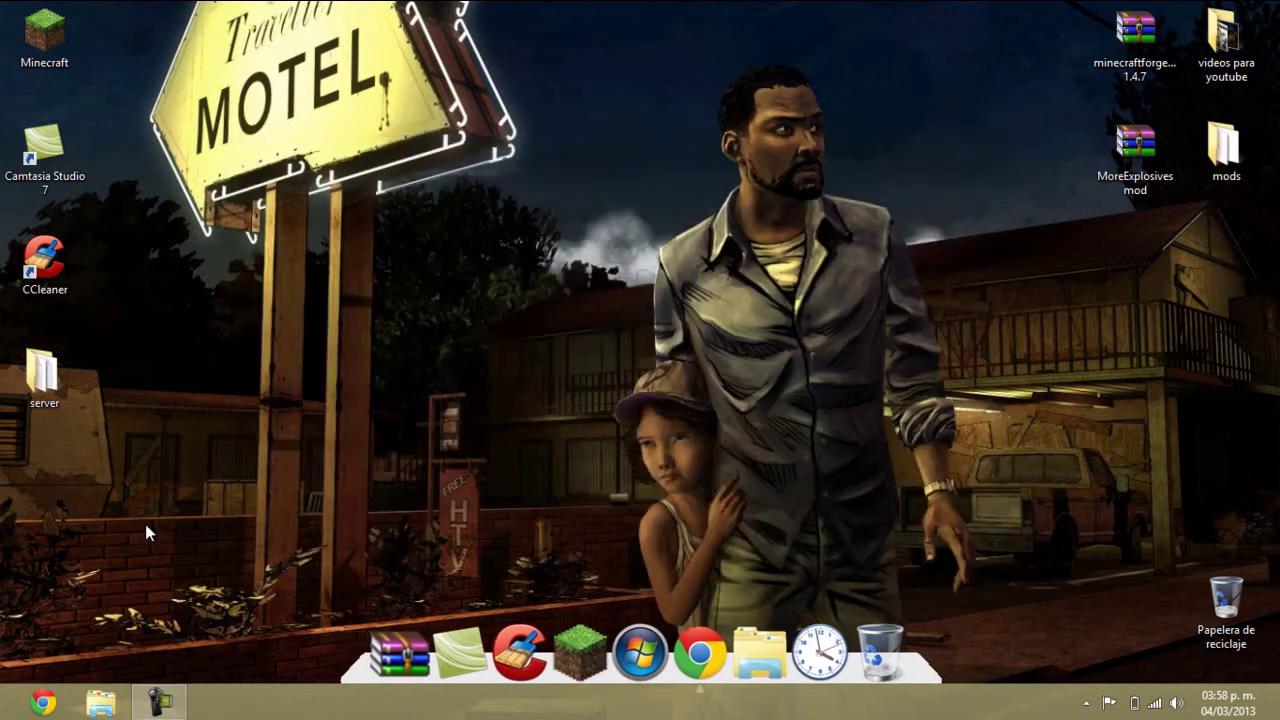
# Search Windows for %appdata% again to reopen the Roaming folder.
pyautogui.moveTo(1278, 2)
pyautogui.click(1230, 170)
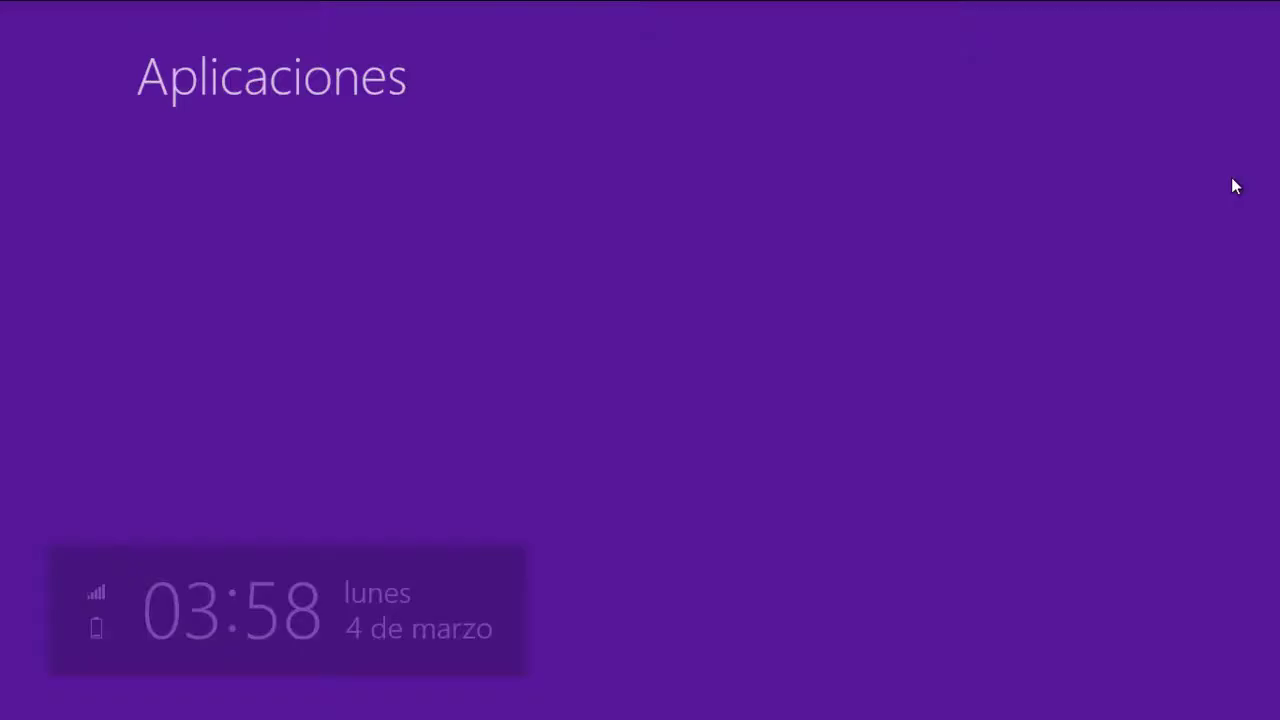
pyautogui.write('%%')
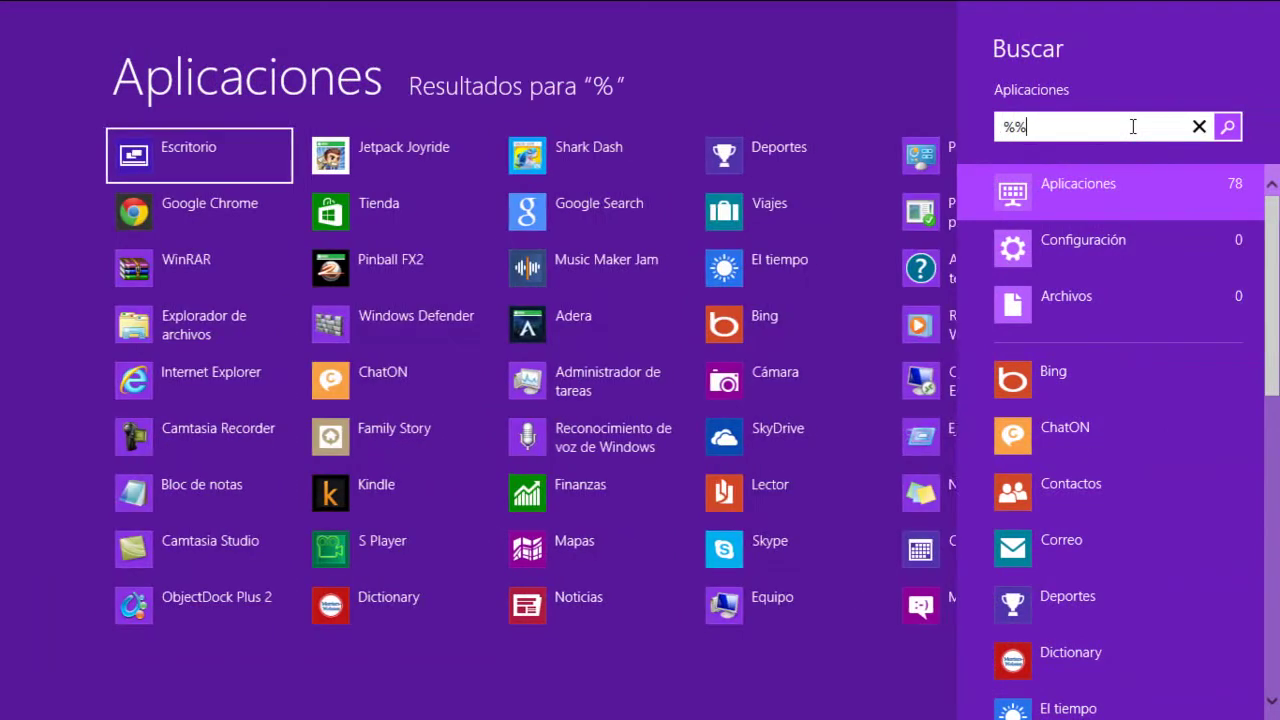
pyautogui.write('appdata')
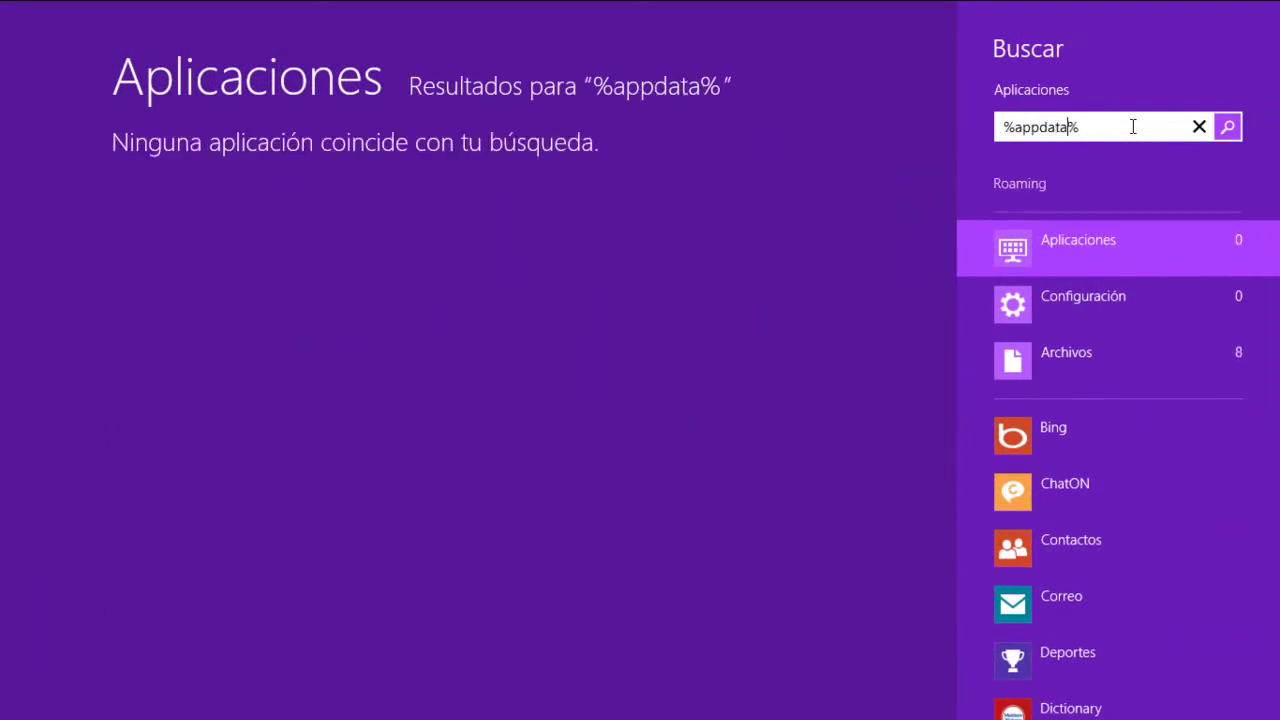
pyautogui.press('Return')
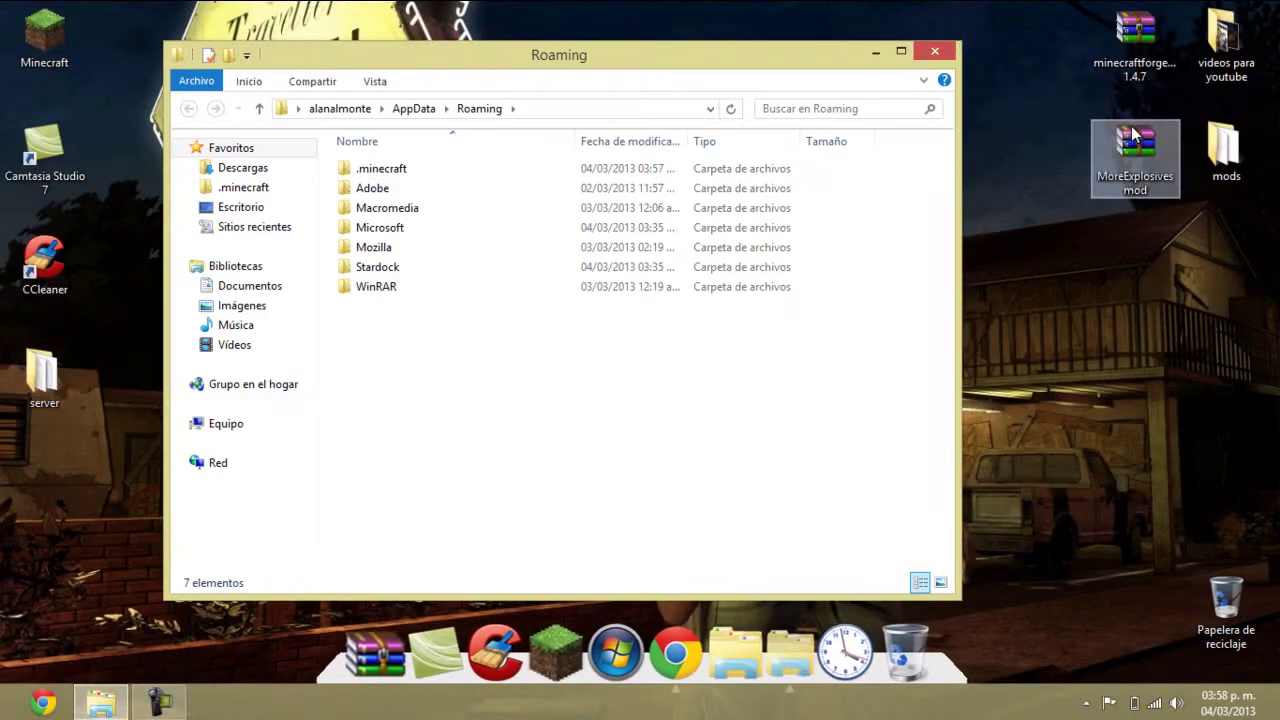
# Delete the texturepacks-mp-cache folder and the ForgeModLoader-client, optifog, options and optionsof files from the .minecraft folder.
pyautogui.doubleClick(390, 168)
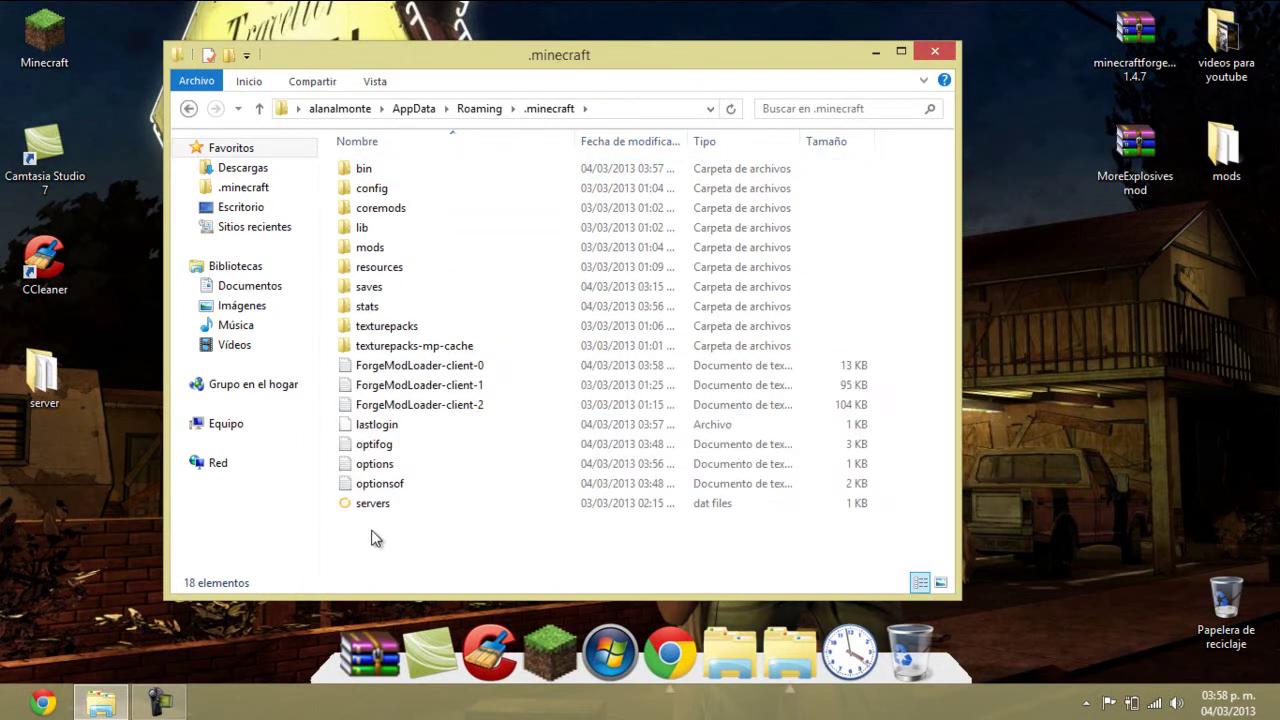
pyautogui.moveTo(374, 528); pyautogui.dragTo(402, 535)
pyautogui.moveTo(330, 492); pyautogui.dragTo(1226, 600)
pyautogui.moveTo(330, 412); pyautogui.dragTo(1232, 600)
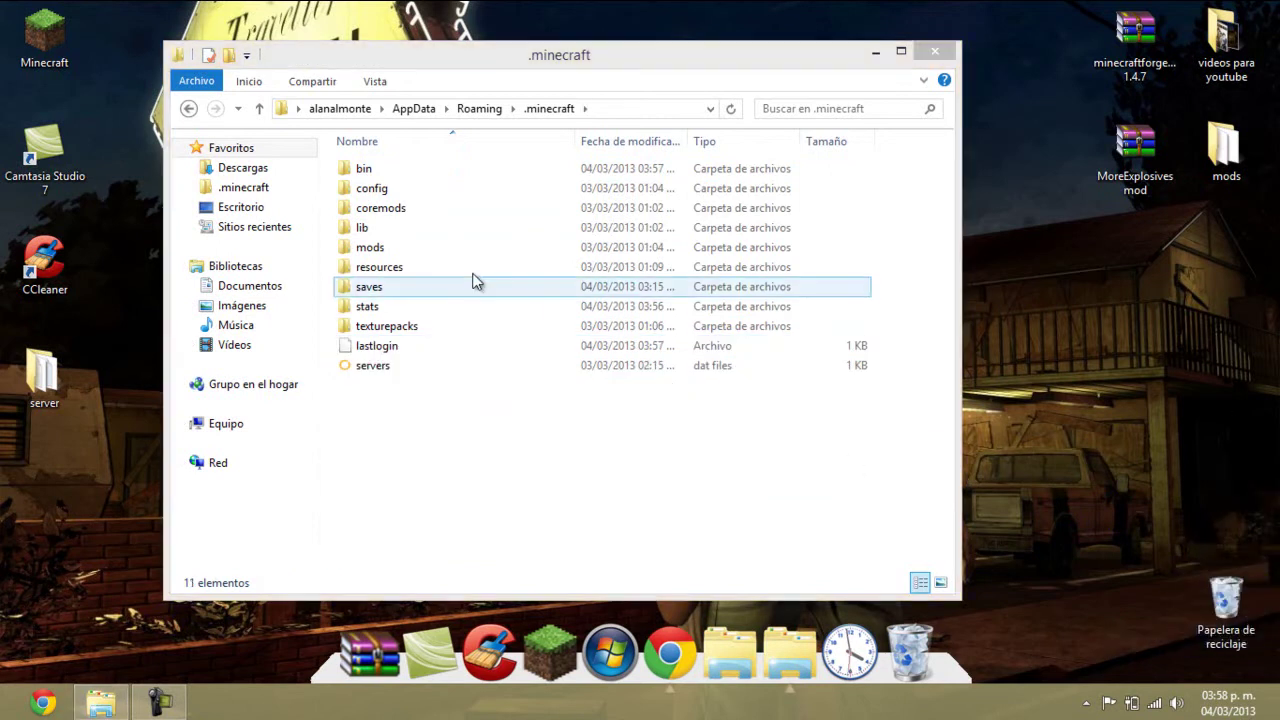
# Move the whole .minecraft folder from Roaming to the Recycle Bin, and close the folder window.
pyautogui.click(188, 108)
pyautogui.moveTo(362, 172); pyautogui.dragTo(1222, 600)
pyautogui.click(933, 51)
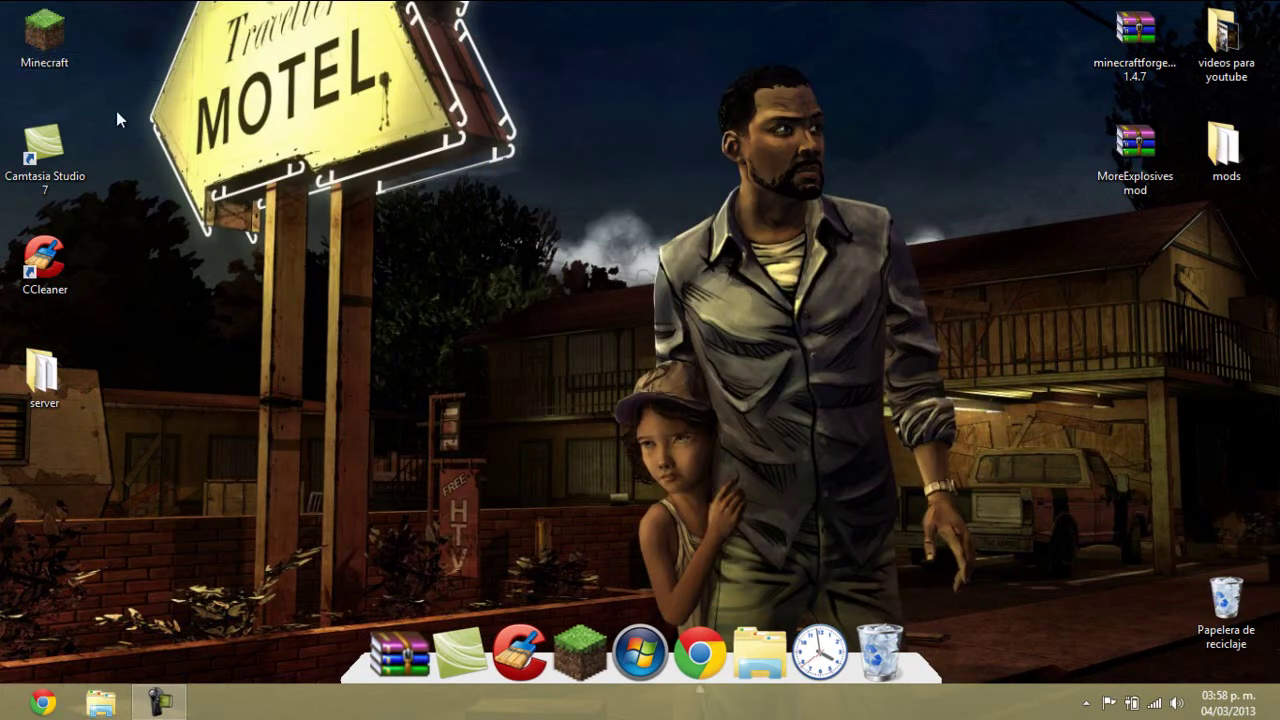
pyautogui.press('F10')
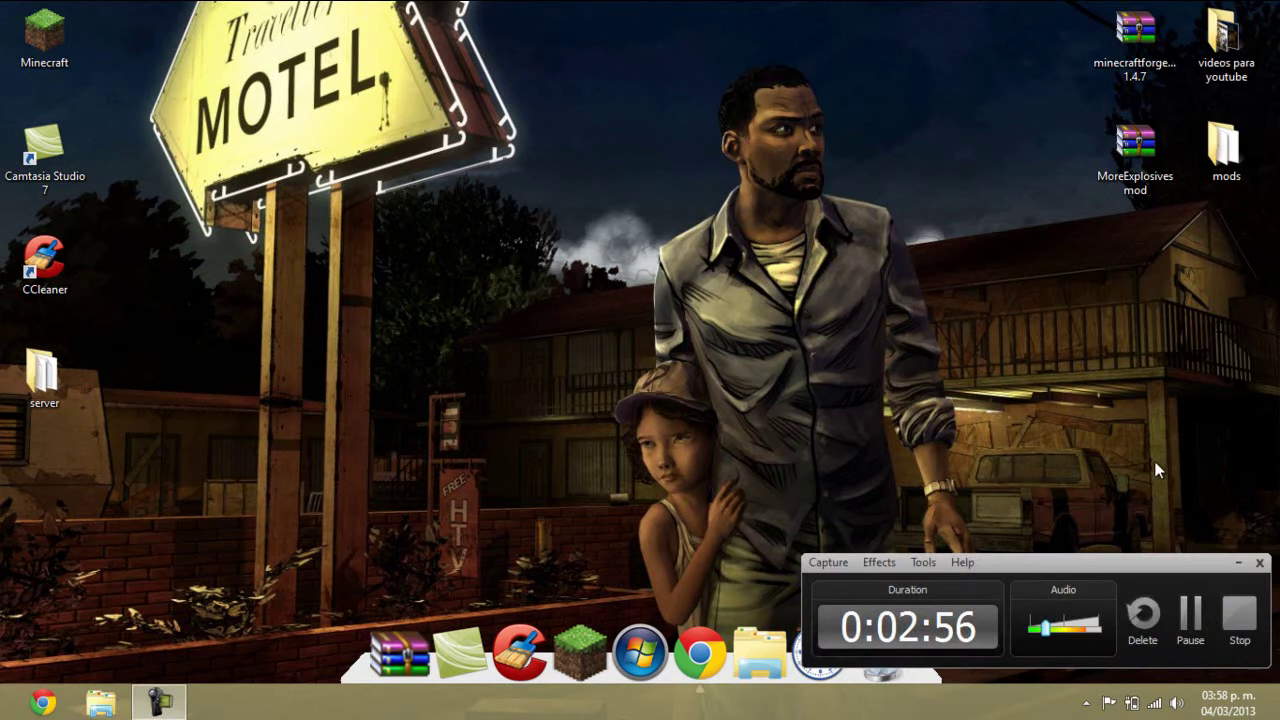
pyautogui.click(1190, 615)
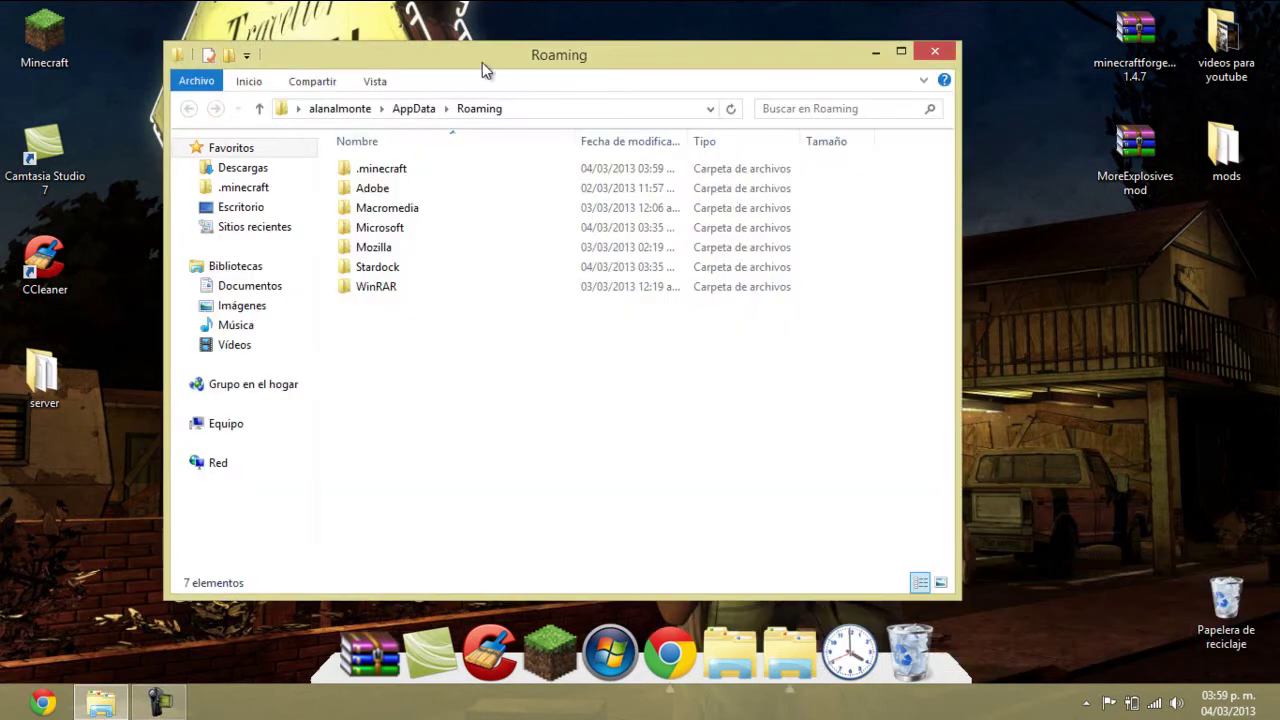
# Open minecraft.jar from the bin folder inside .minecraft with WinRAR archiver and dock its window on one half of the screen.
pyautogui.doubleClick(391, 170)
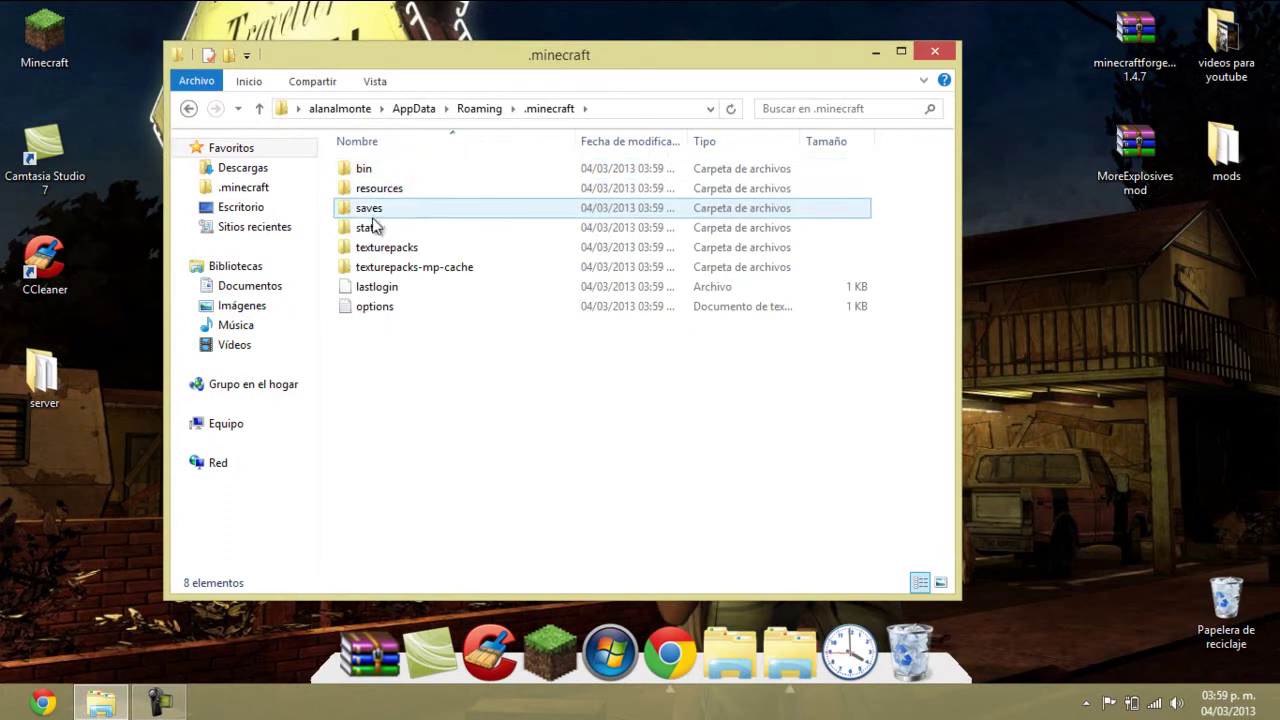
pyautogui.moveTo(446, 370); pyautogui.dragTo(666, 394)
pyautogui.click(384, 175)
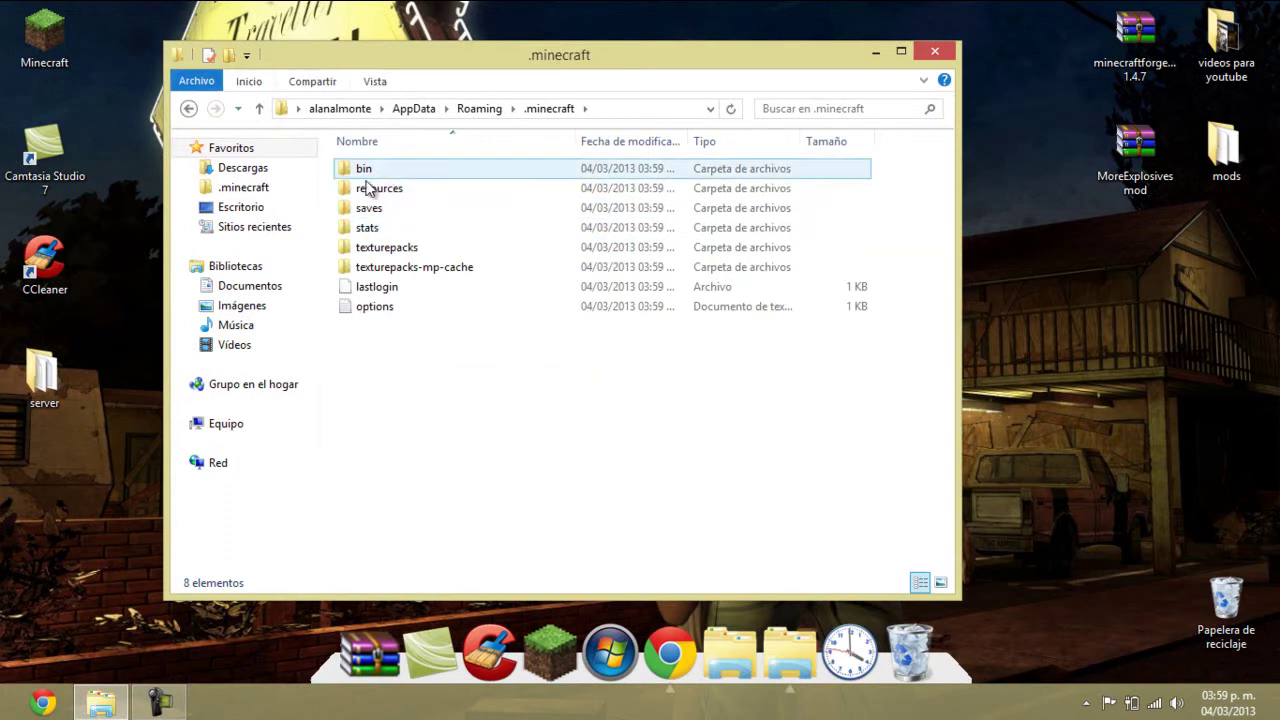
pyautogui.doubleClick(368, 172)
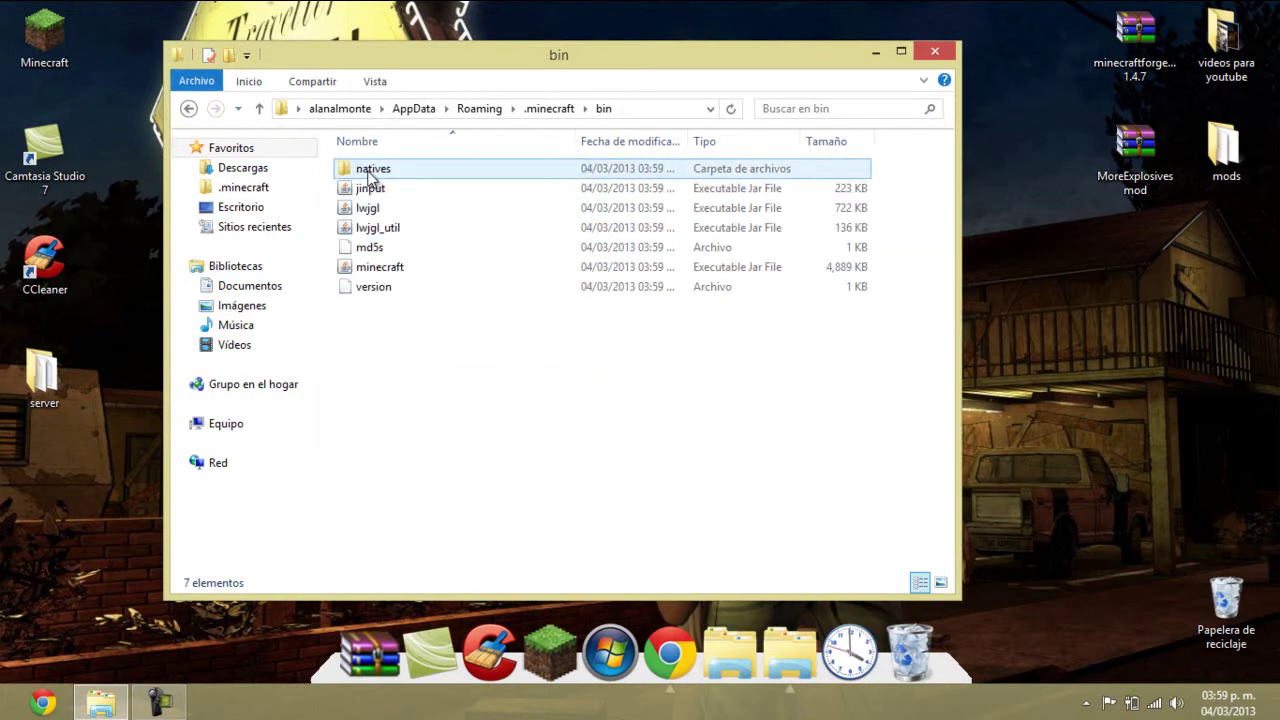
pyautogui.rightClick(372, 267)
pyautogui.moveTo(541, 304)
pyautogui.click(640, 320)
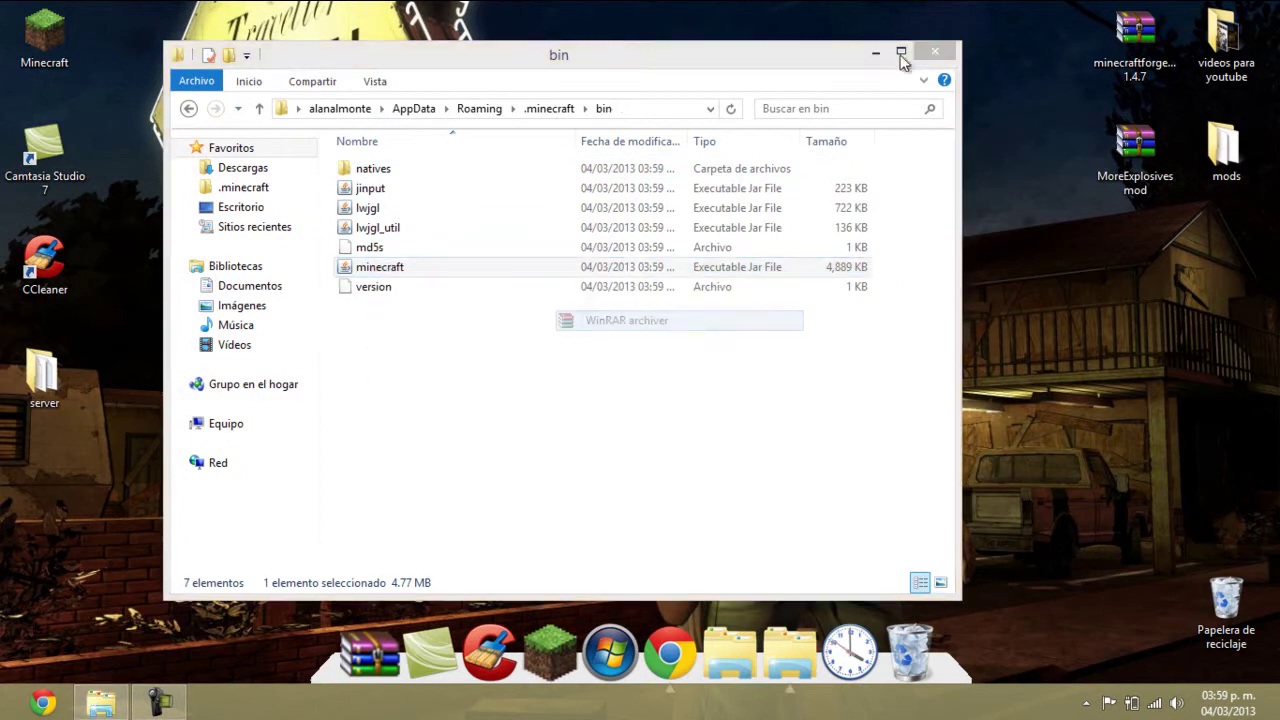
pyautogui.moveTo(775, 90); pyautogui.dragTo(2, 100)
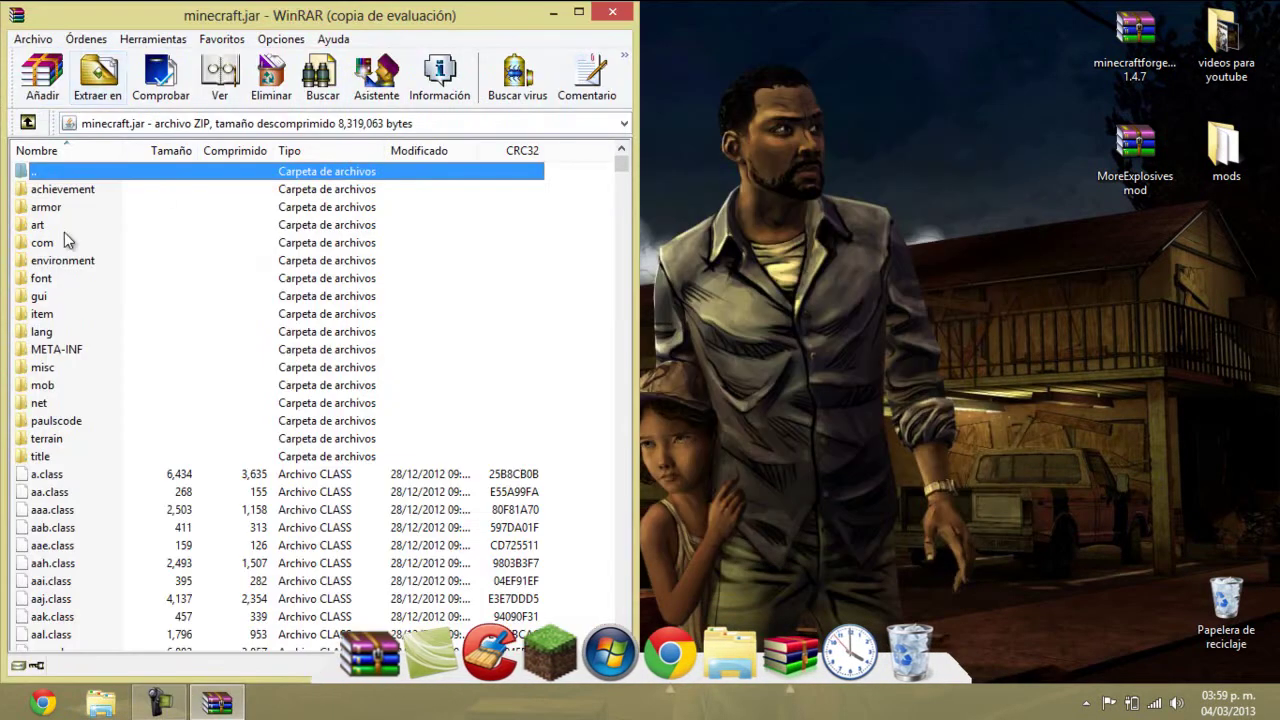
# Delete the META-INF folder from minecraft.jar.
pyautogui.click(45, 334)
pyautogui.click(52, 346)
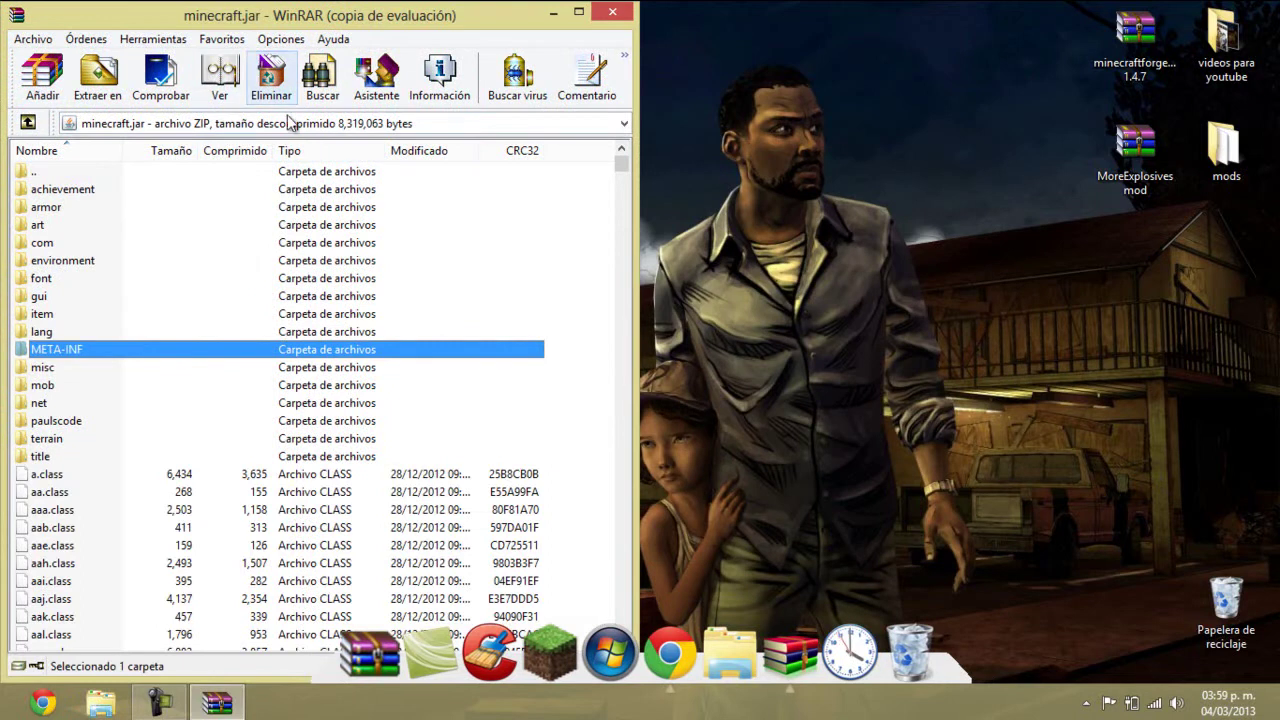
pyautogui.click(271, 72)
pyautogui.click(658, 418)
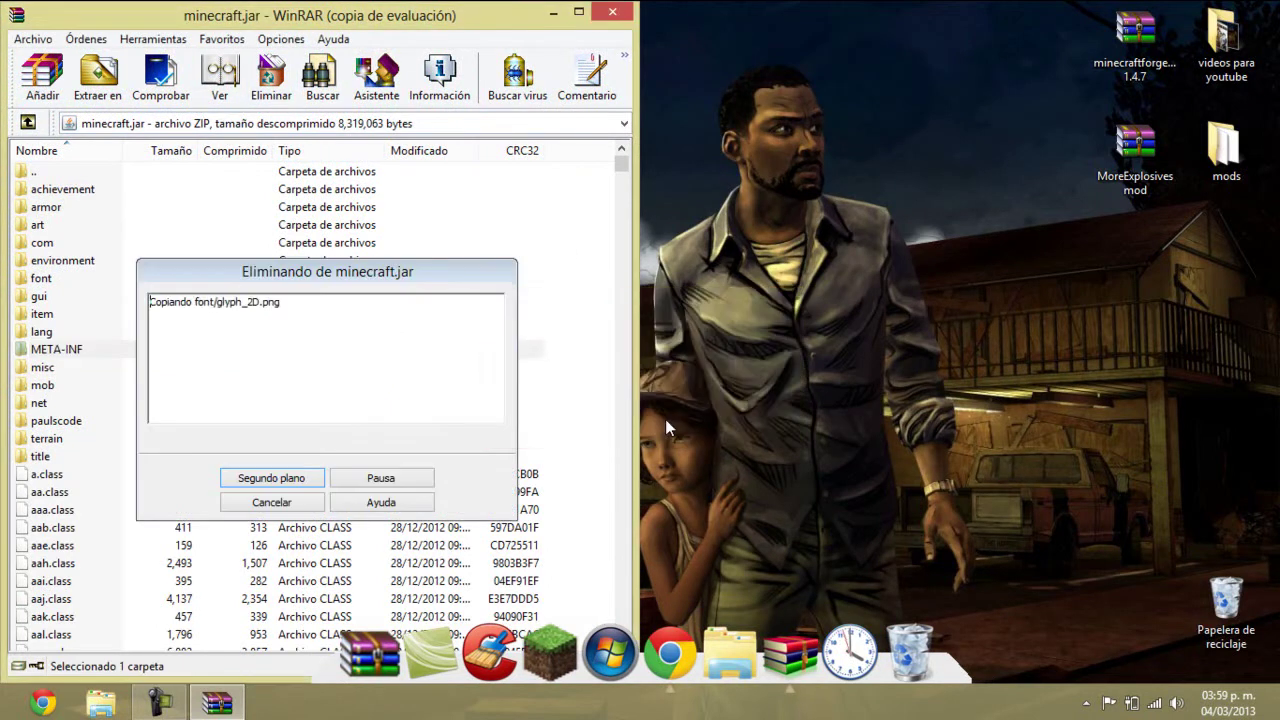
# Add the entire contents of the minecraftforge-universal 1.4.7.zip archive to minecraft.jar, and close both archives.
pyautogui.doubleClick(1157, 35)
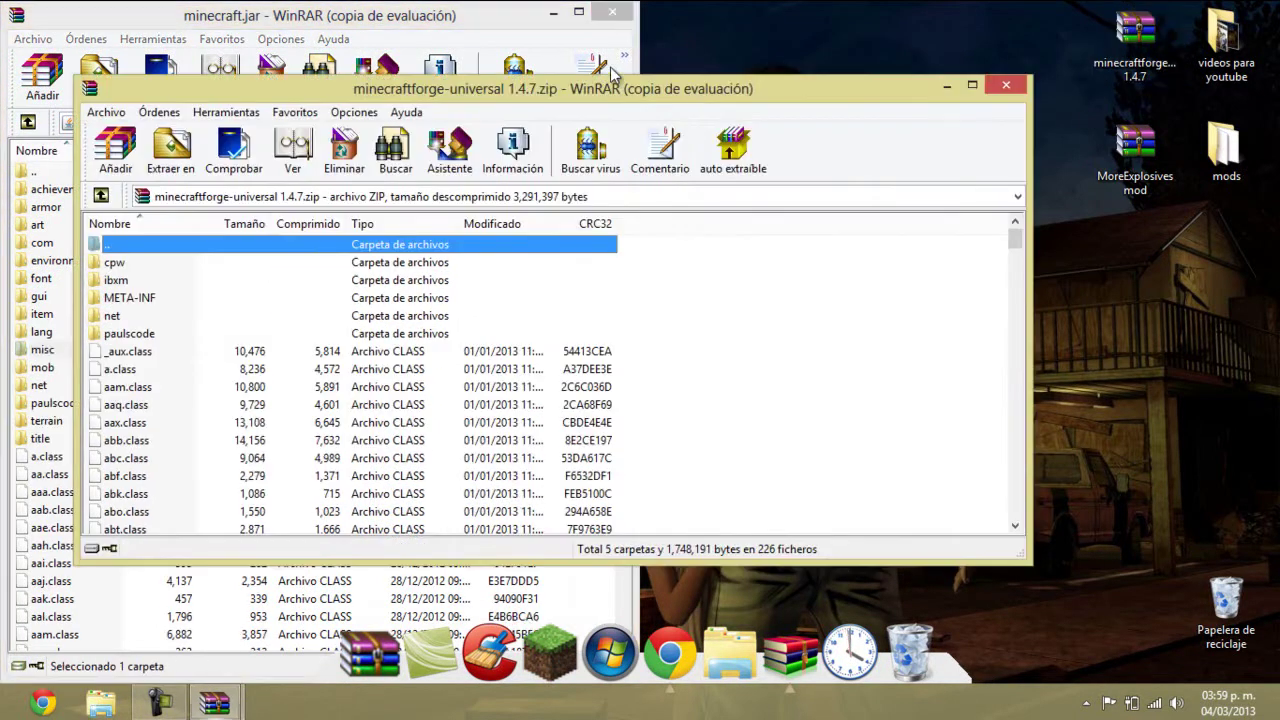
pyautogui.moveTo(614, 88); pyautogui.dragTo(1279, 88)
pyautogui.hotkey('ctrl', 'a')
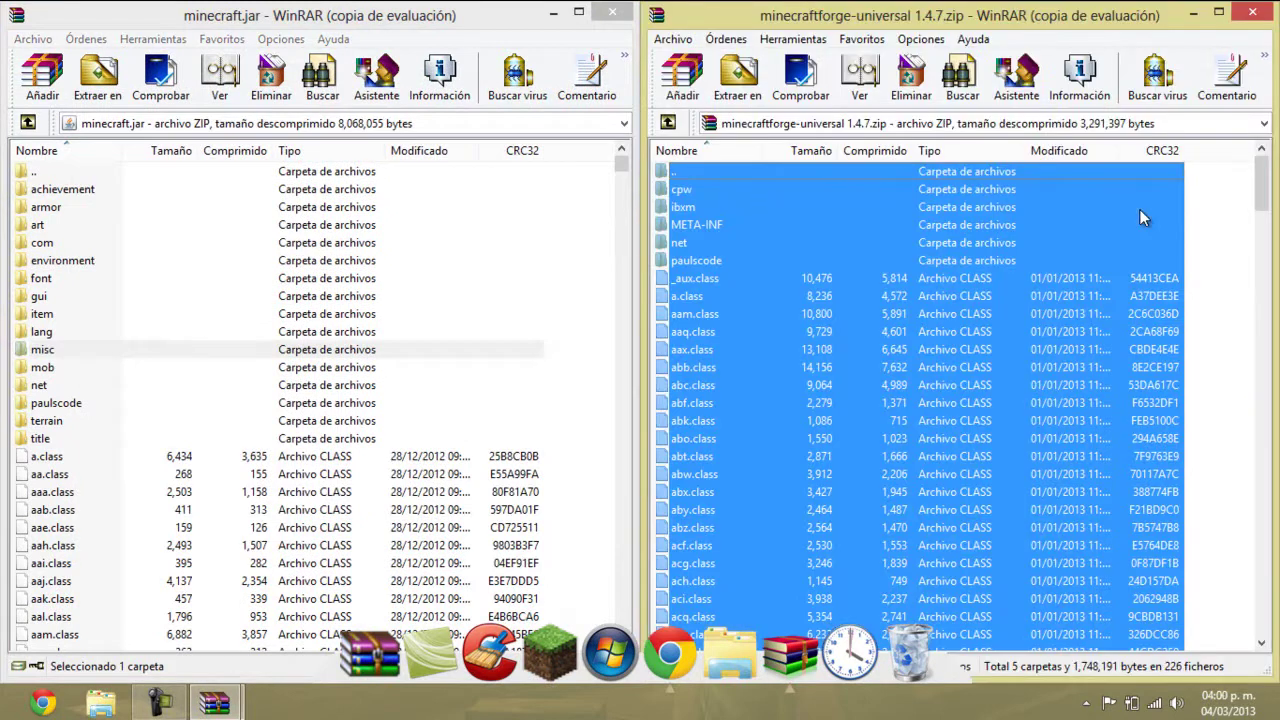
pyautogui.moveTo(629, 442); pyautogui.dragTo(628, 450)
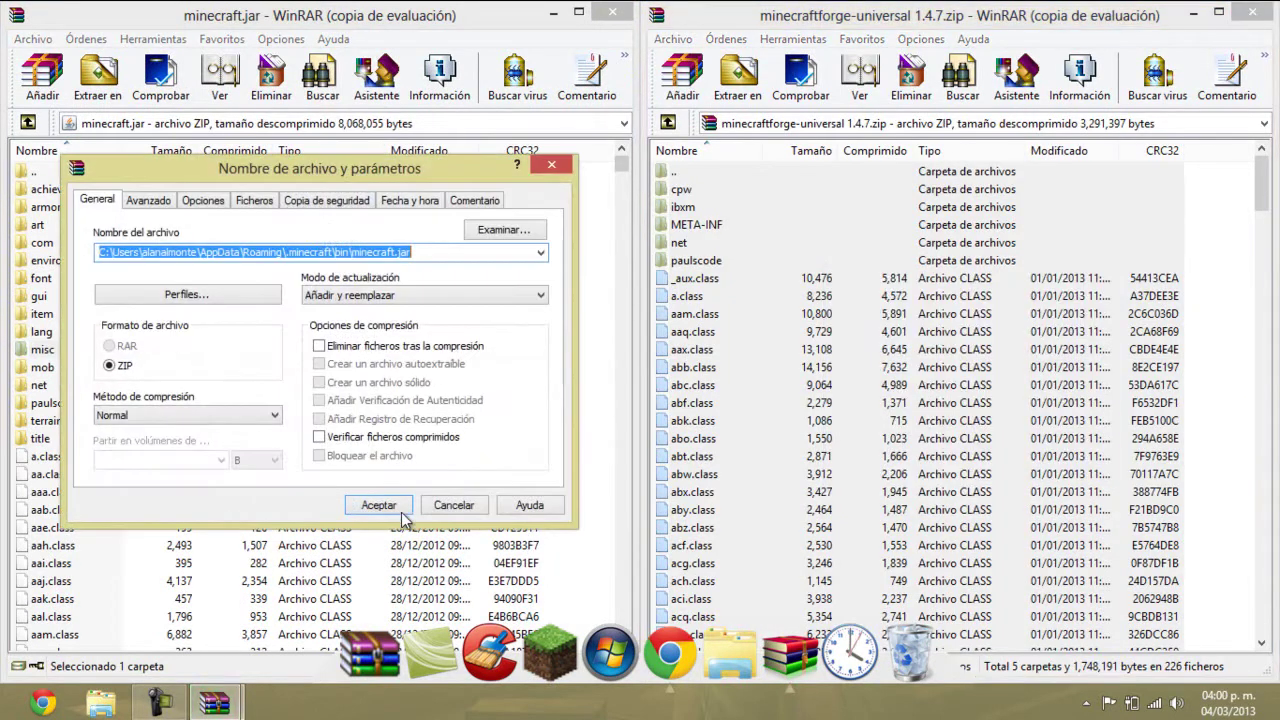
pyautogui.click(378, 503)
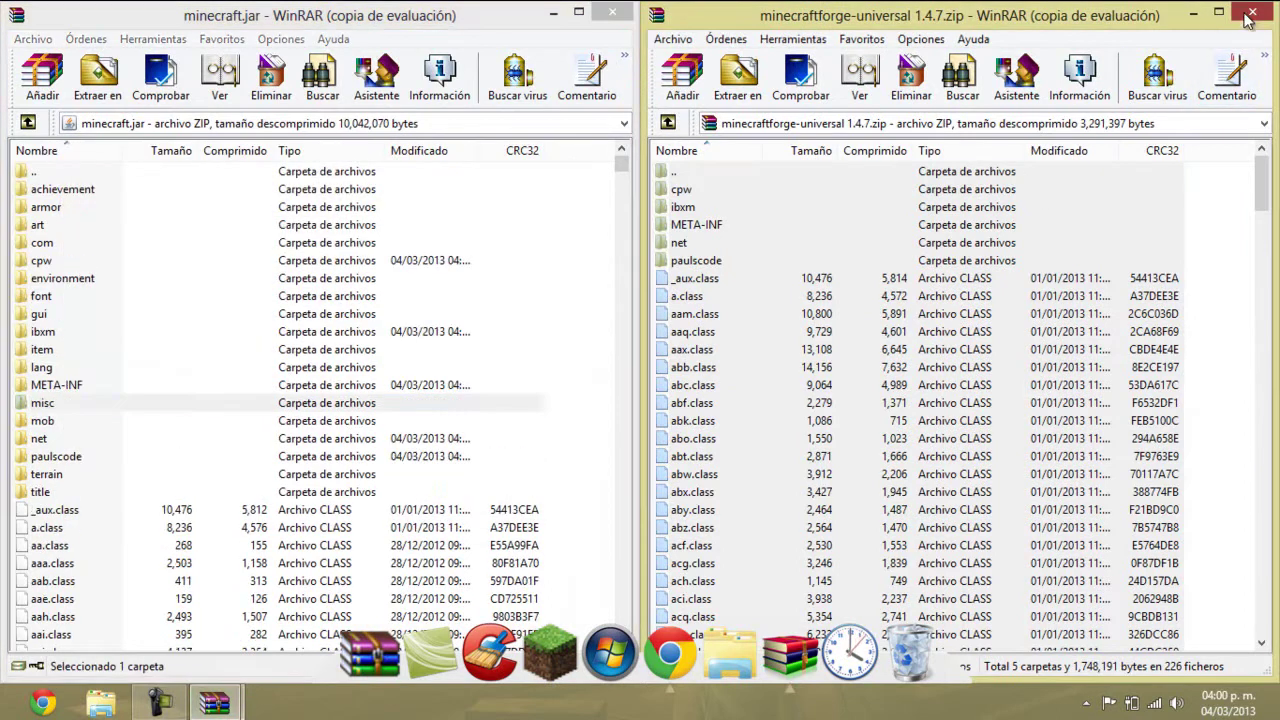
pyautogui.click(1251, 12)
pyautogui.hotkey('alt', 'F4')
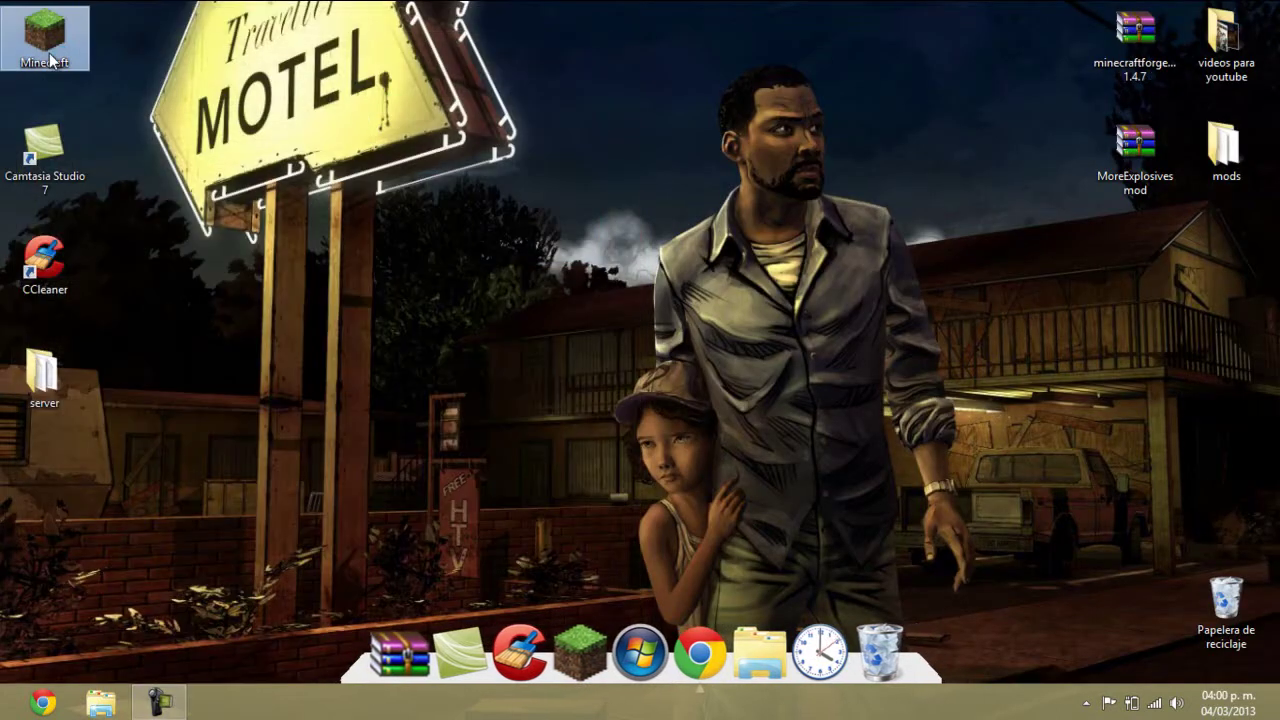
# Launch Minecraft with the saved login to test the Forge installation, and quit the game from its main menu.
pyautogui.click(50, 60)
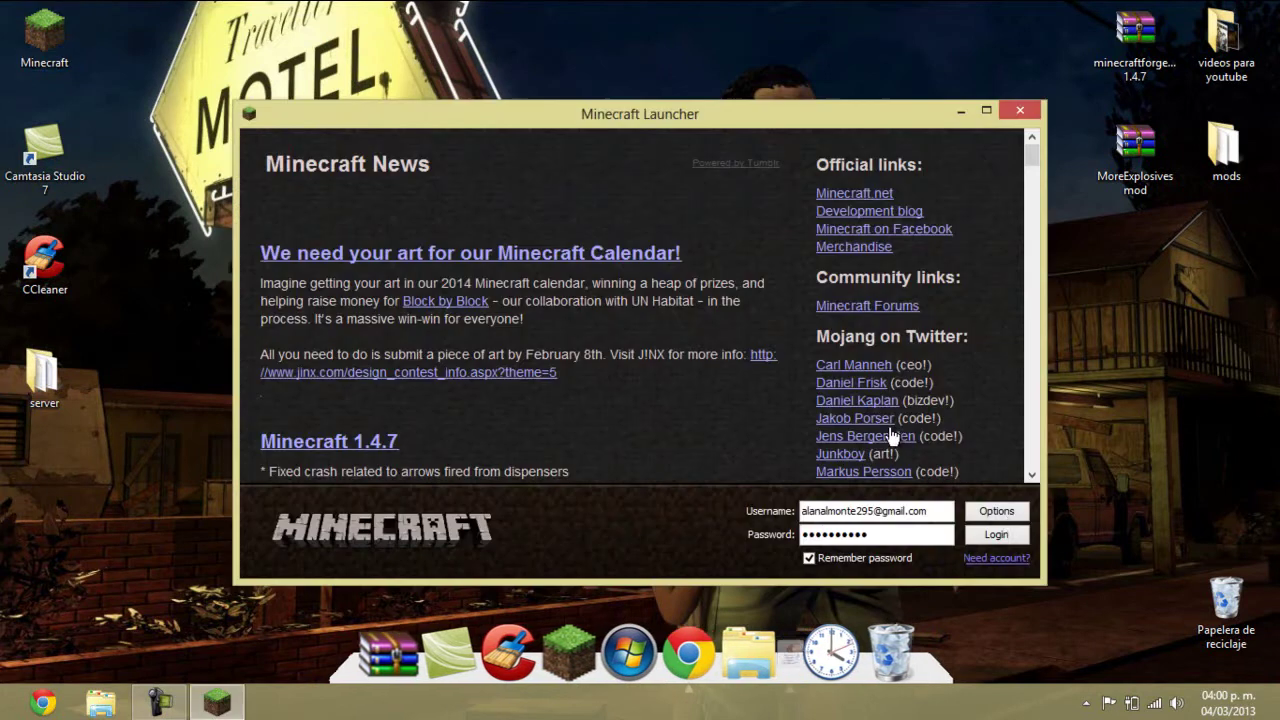
pyautogui.press('Return')
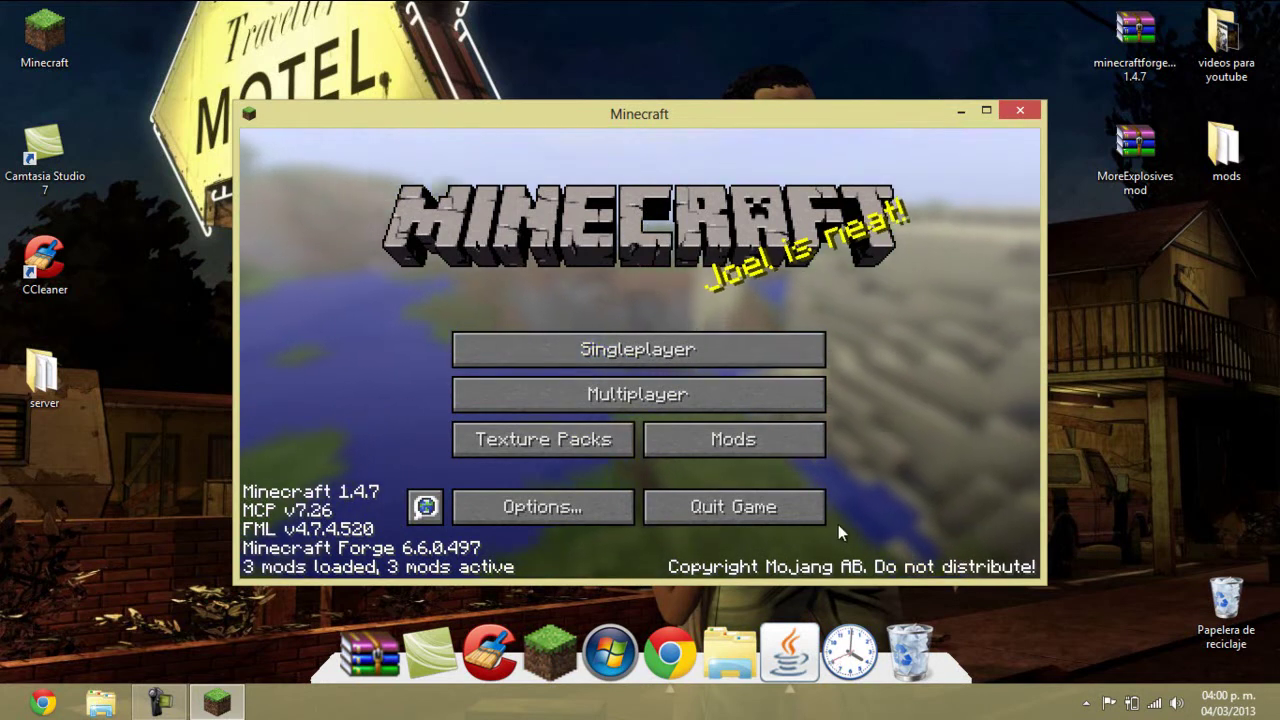
pyautogui.click(735, 508)
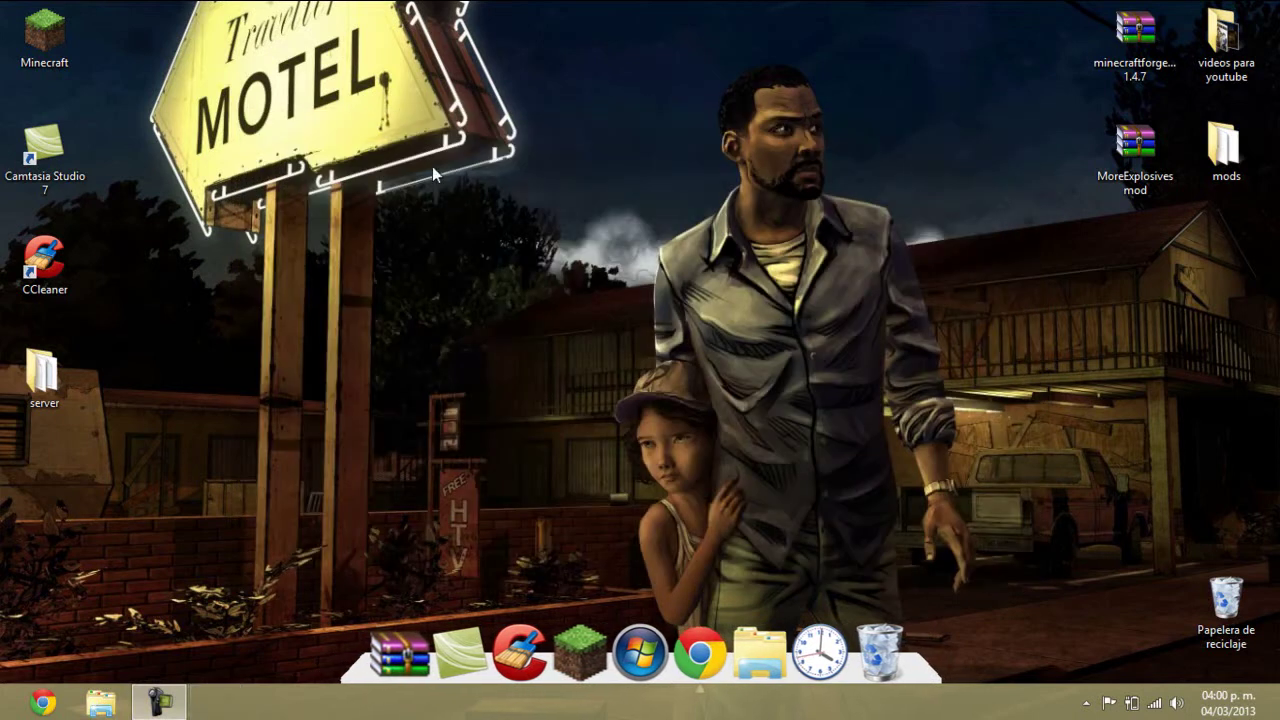
# Search Windows for %appdata% to open the Roaming folder.
pyautogui.moveTo(1279, 5)
pyautogui.click(1198, 140)
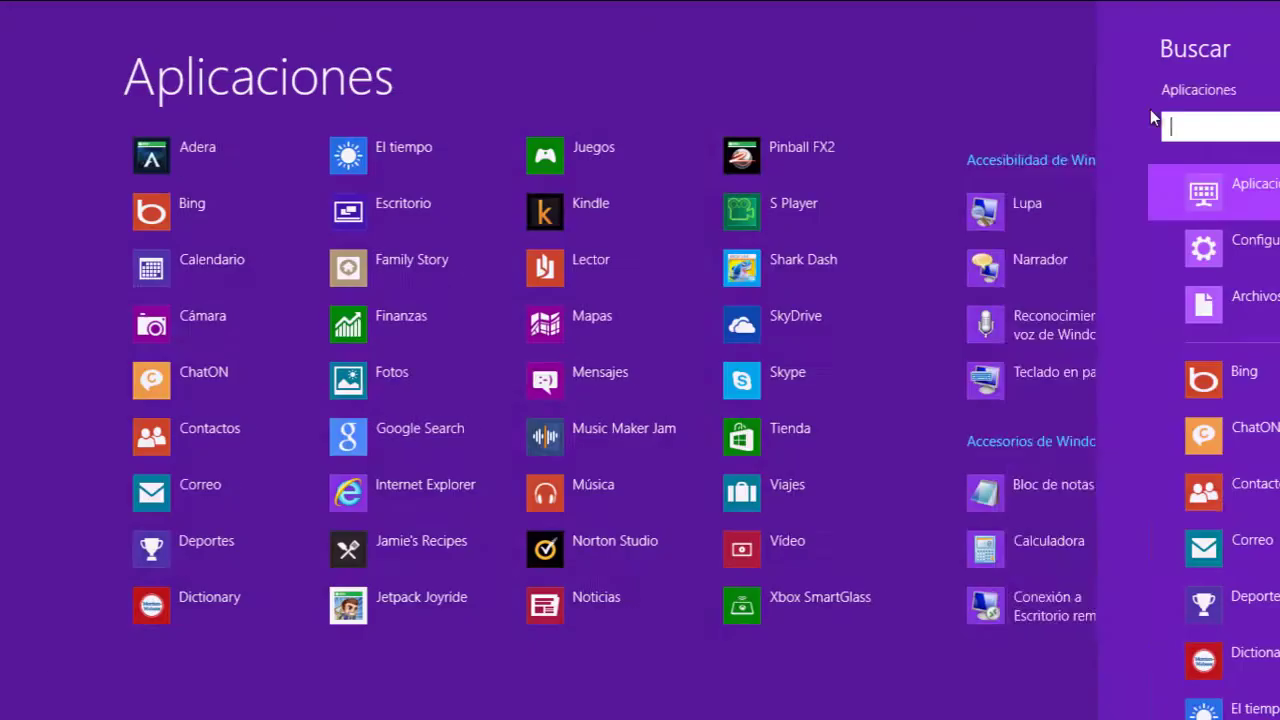
pyautogui.write('$')
pyautogui.press('BackSpace')
pyautogui.write('%%appdata')
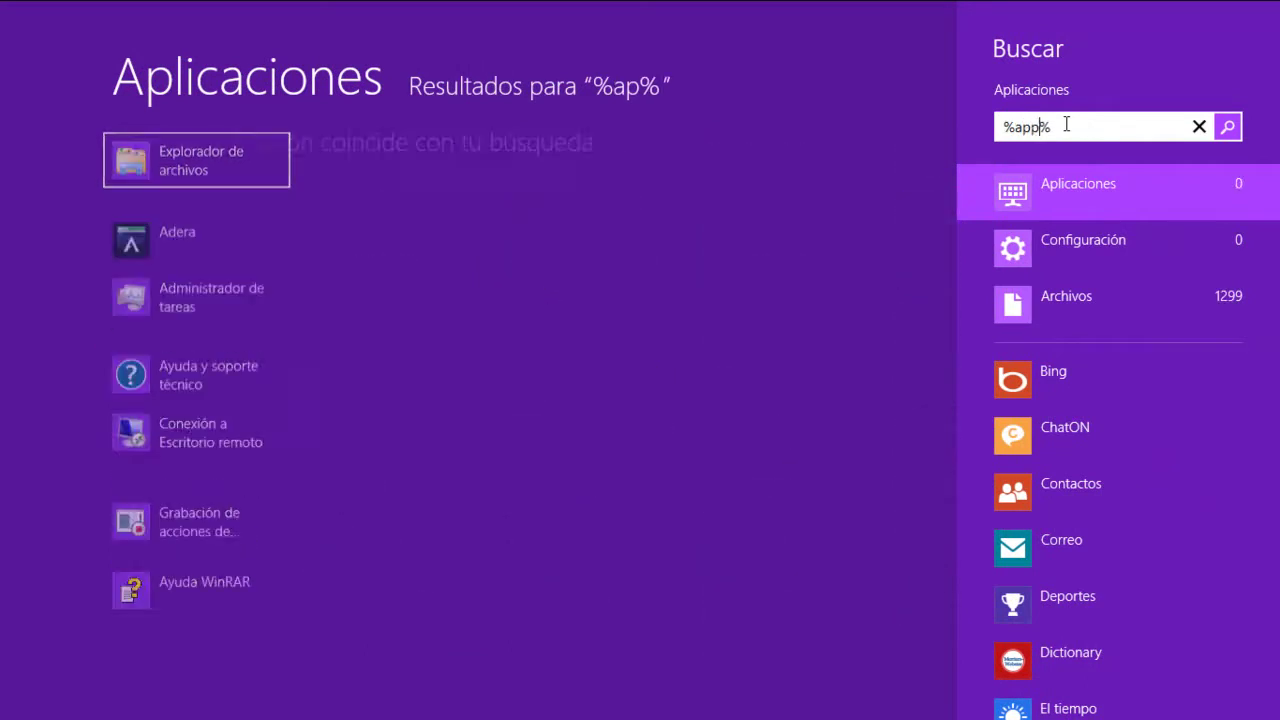
pyautogui.press('Return')
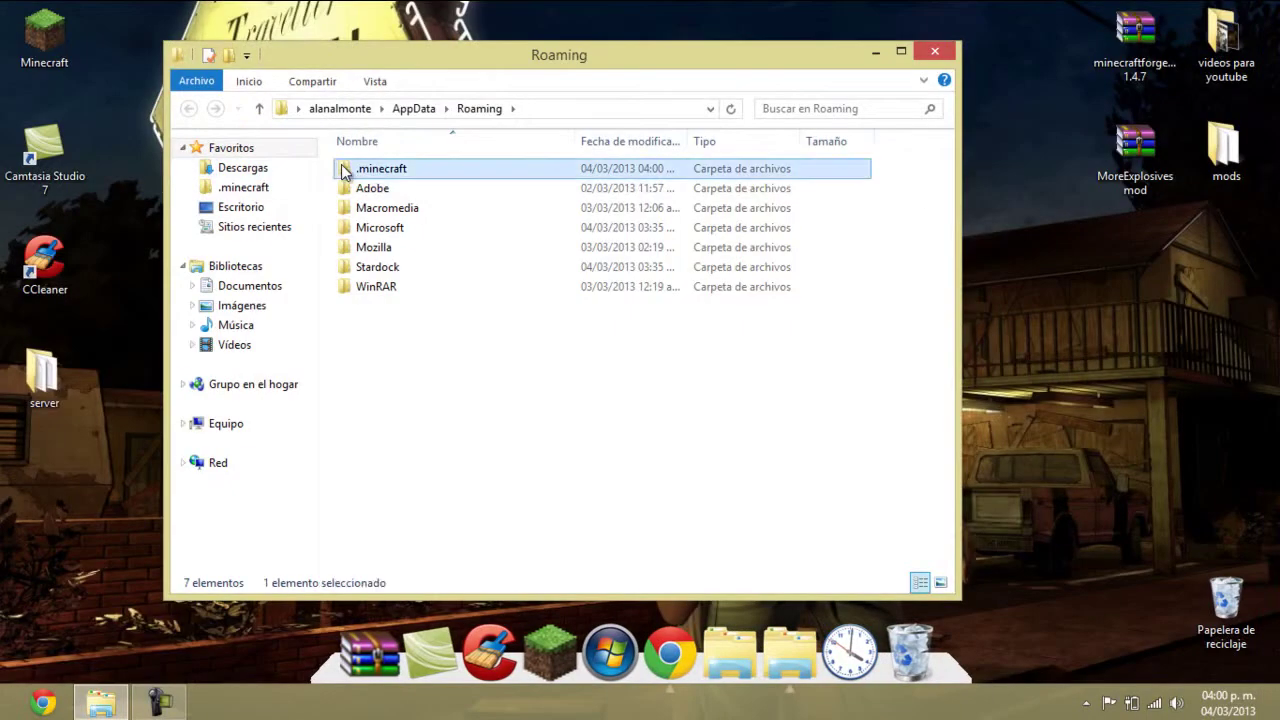
# Reopen minecraft.jar from the .minecraft bin folder with WinRAR, close the folder window and dock the archive on half the screen.
pyautogui.doubleClick(345, 170)
pyautogui.click(355, 172)
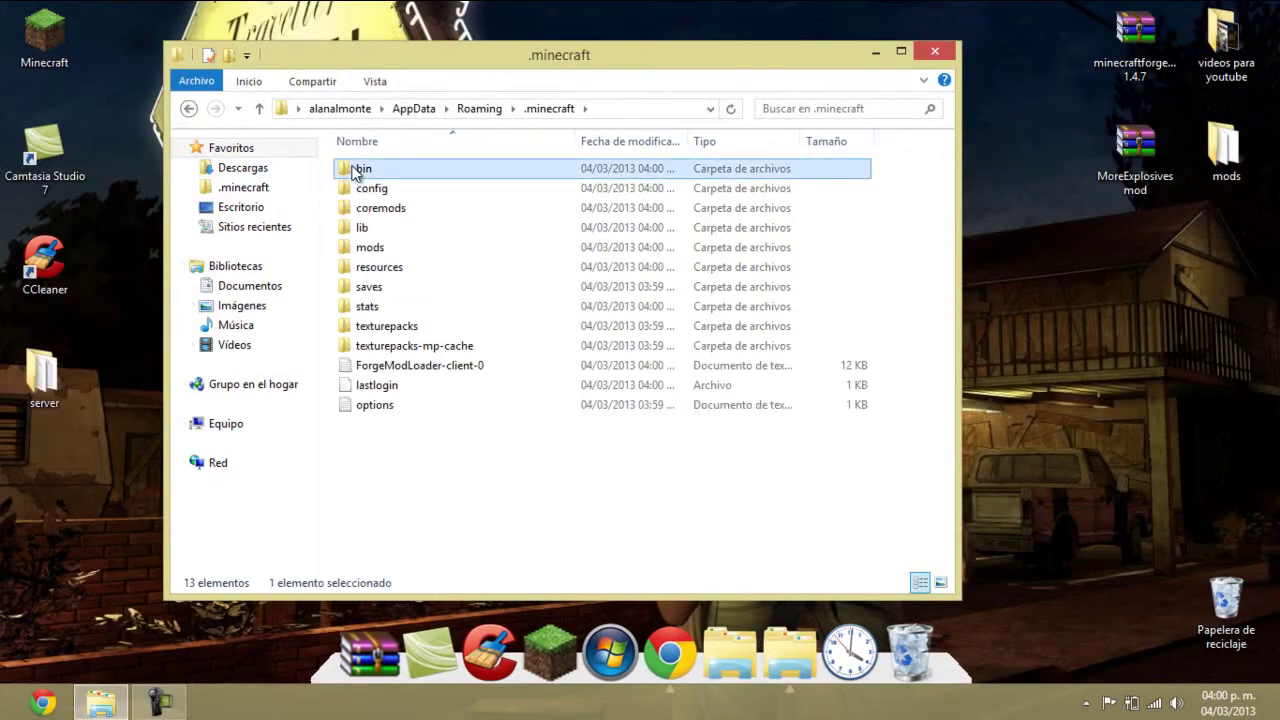
pyautogui.doubleClick(355, 172)
pyautogui.click(395, 266)
pyautogui.rightClick(382, 268)
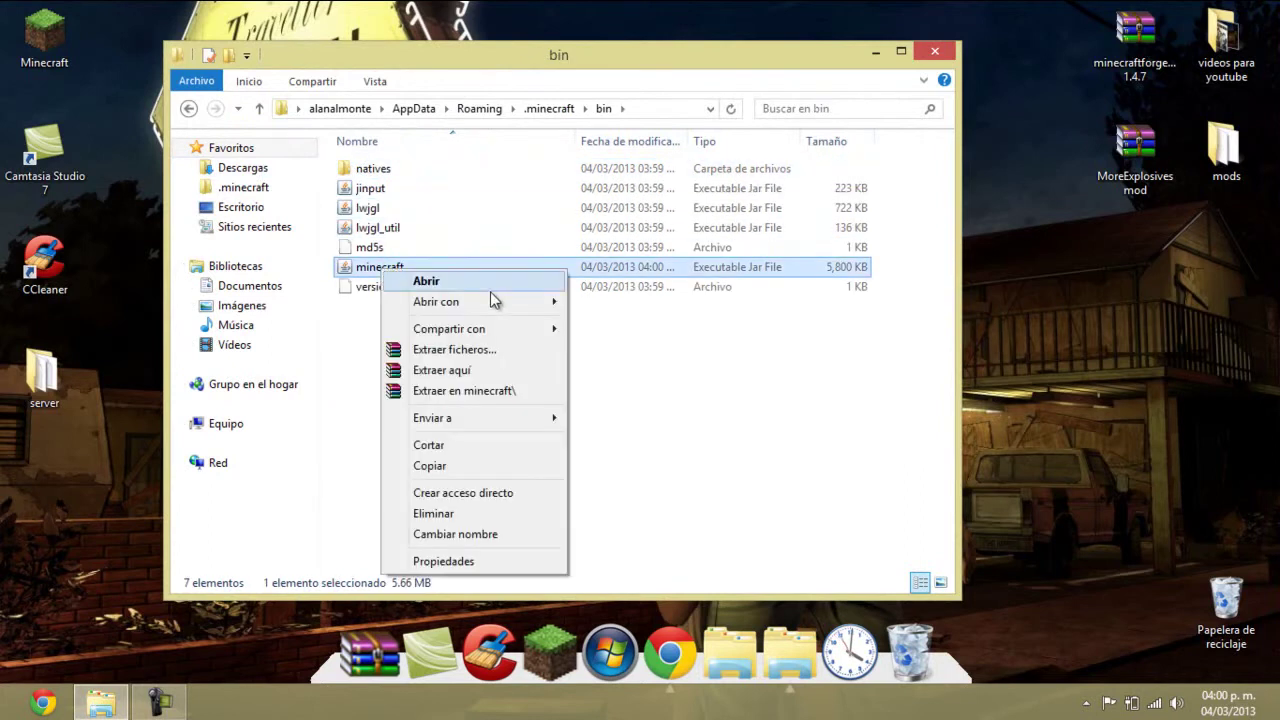
pyautogui.moveTo(513, 312)
pyautogui.click(620, 326)
pyautogui.click(920, 60)
pyautogui.press('super+Left')
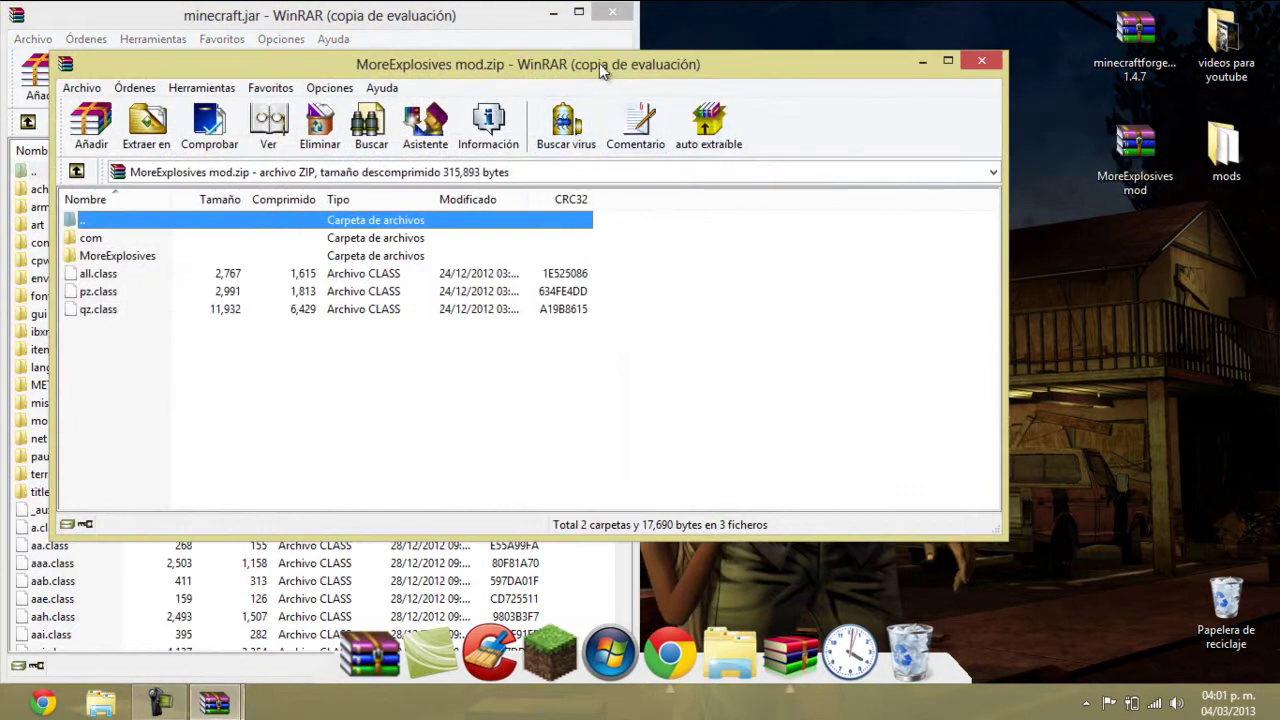
# Add all folders and class files from MoreExplosives mod.zip to minecraft.jar, and close the mod archive.
pyautogui.press('super+Right')
pyautogui.moveTo(777, 360); pyautogui.dragTo(868, 170)
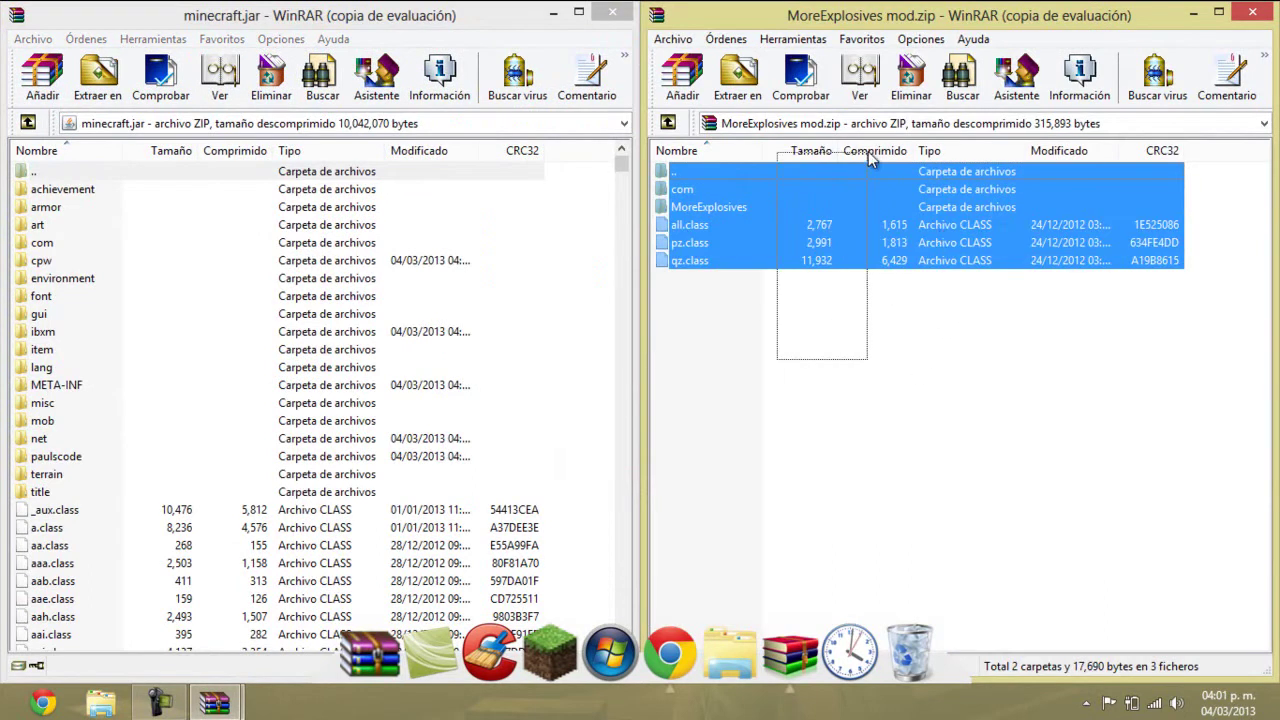
pyautogui.moveTo(255, 568); pyautogui.dragTo(255, 566)
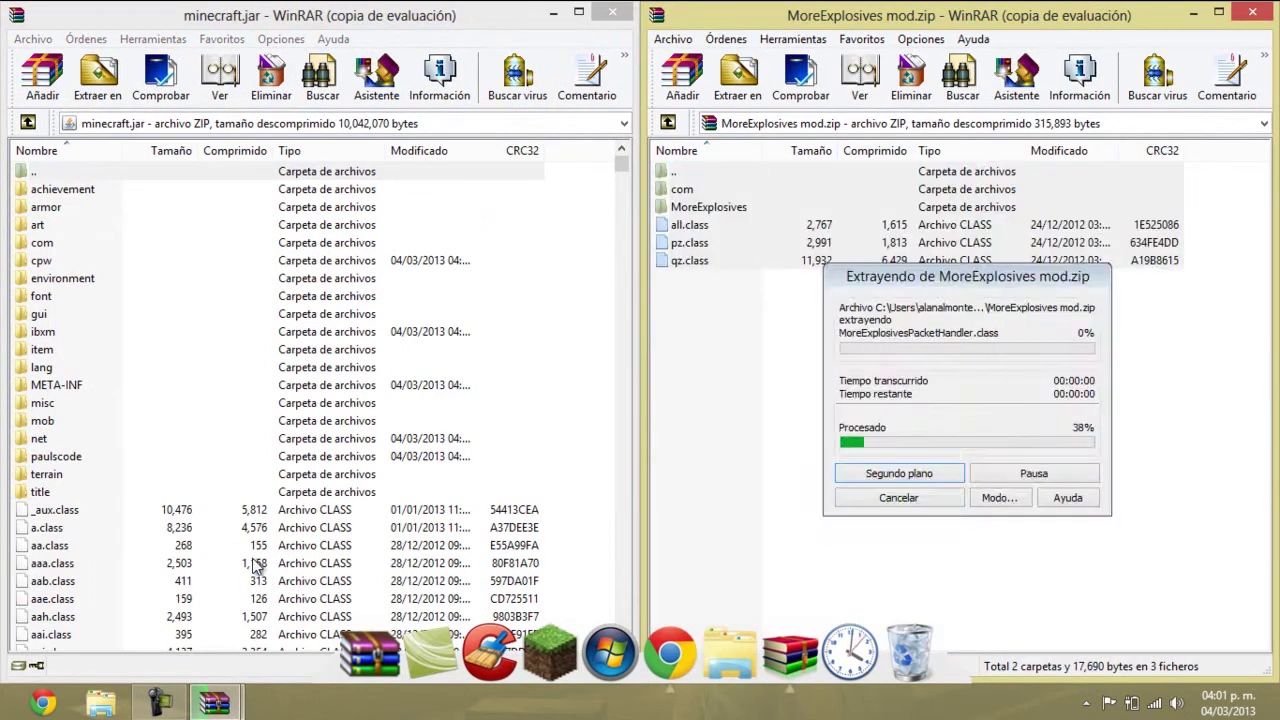
pyautogui.click(378, 505)
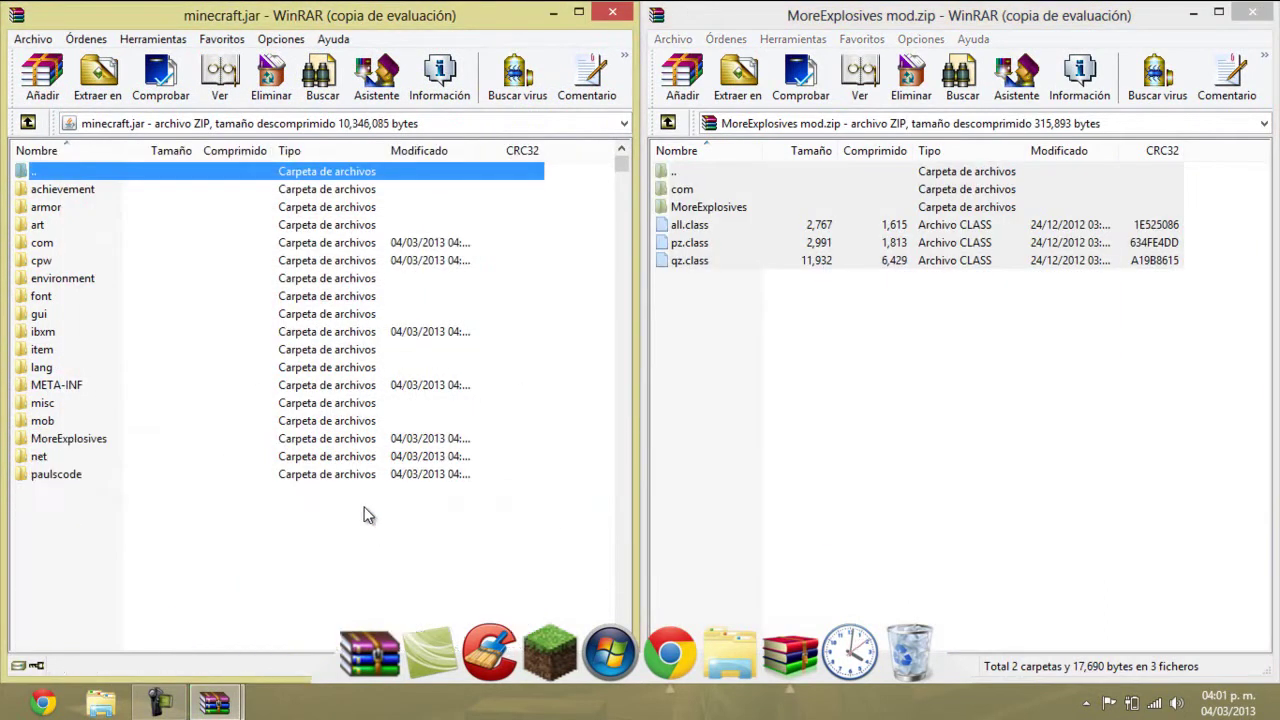
pyautogui.click(1262, 14)
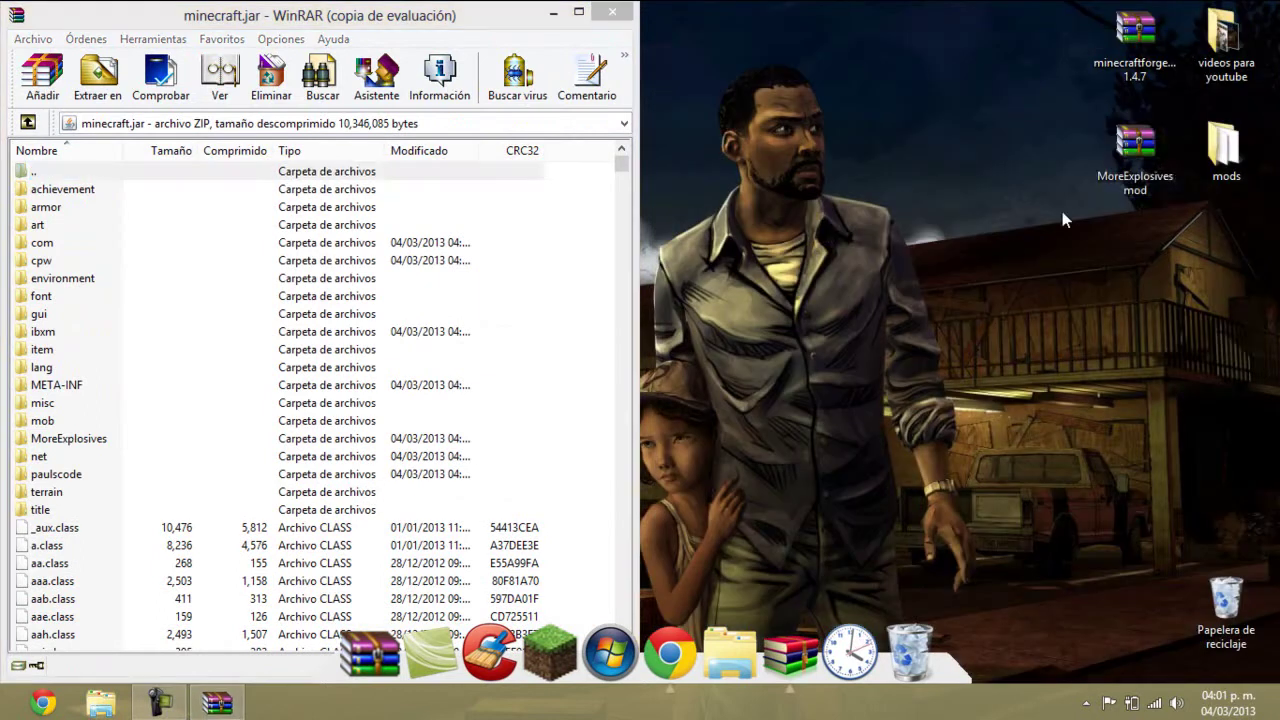
# Open the OptiFine_1.4.6_HD_U_A3 archive from the desktop mods folder and place it beside the minecraft.jar window.
pyautogui.doubleClick(1188, 160)
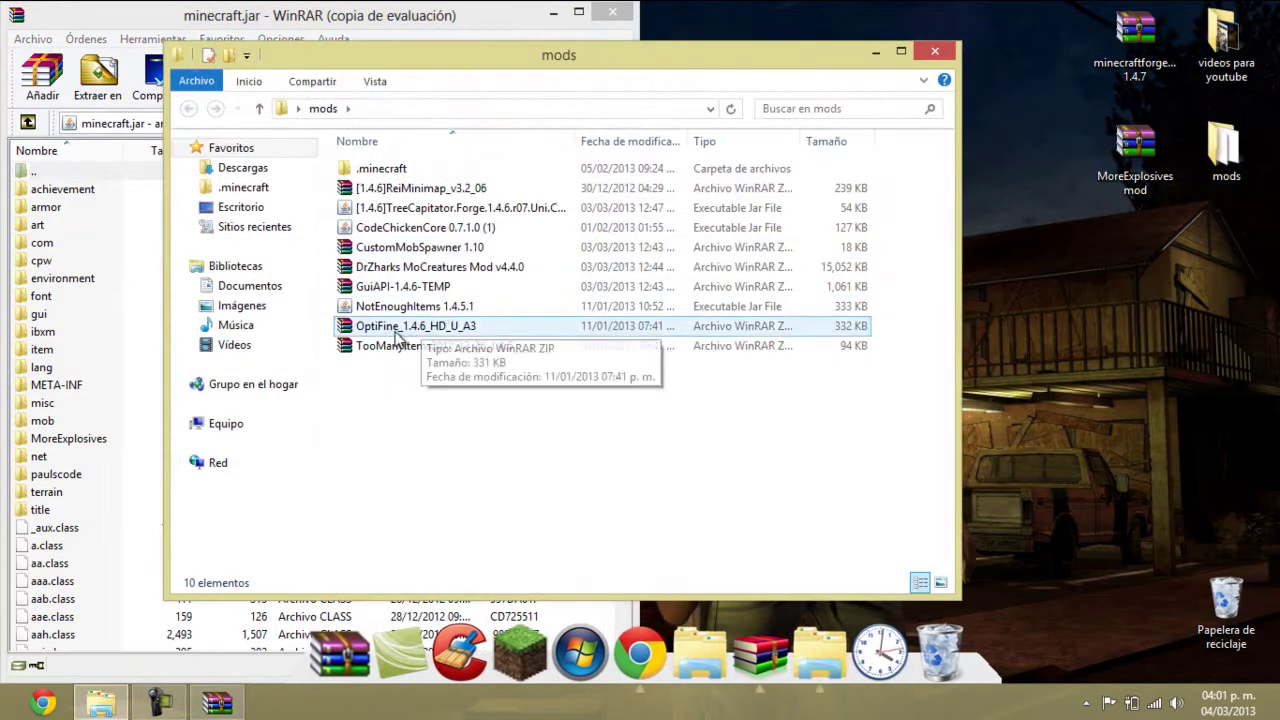
pyautogui.doubleClick(400, 489)
pyautogui.click(935, 51)
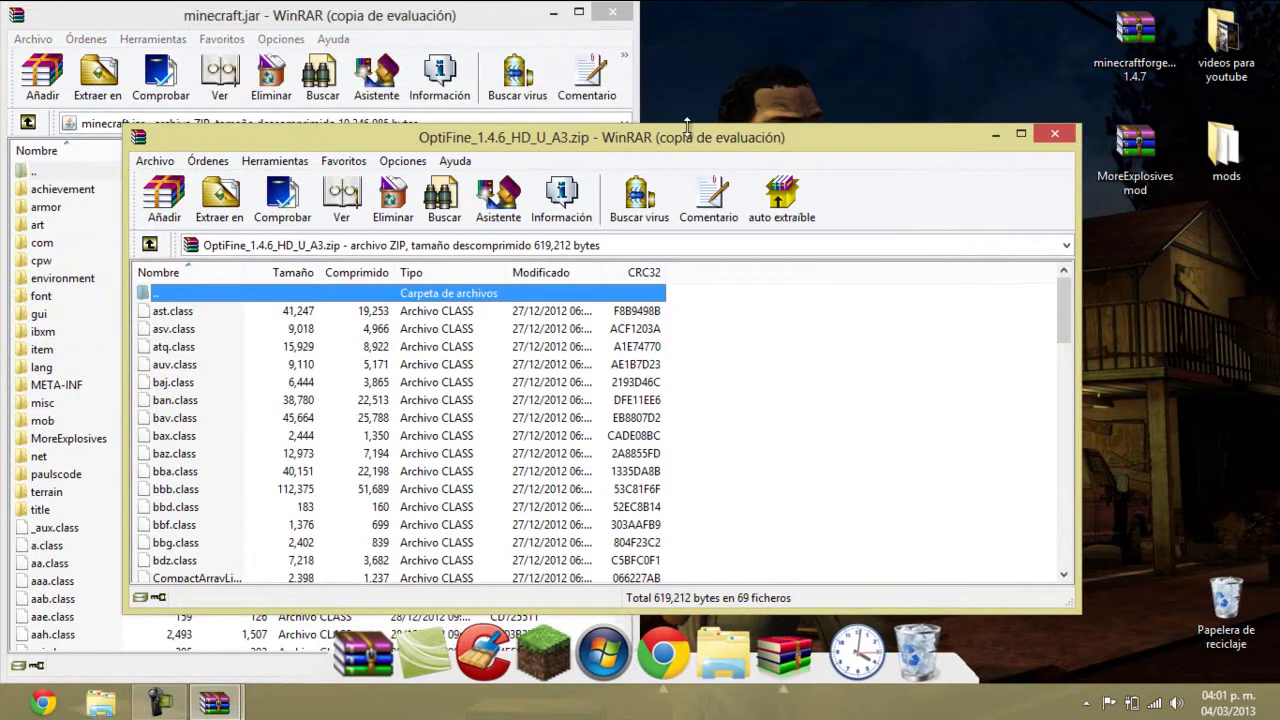
pyautogui.moveTo(688, 139); pyautogui.dragTo(1108, 123)
pyautogui.press('super+Right')
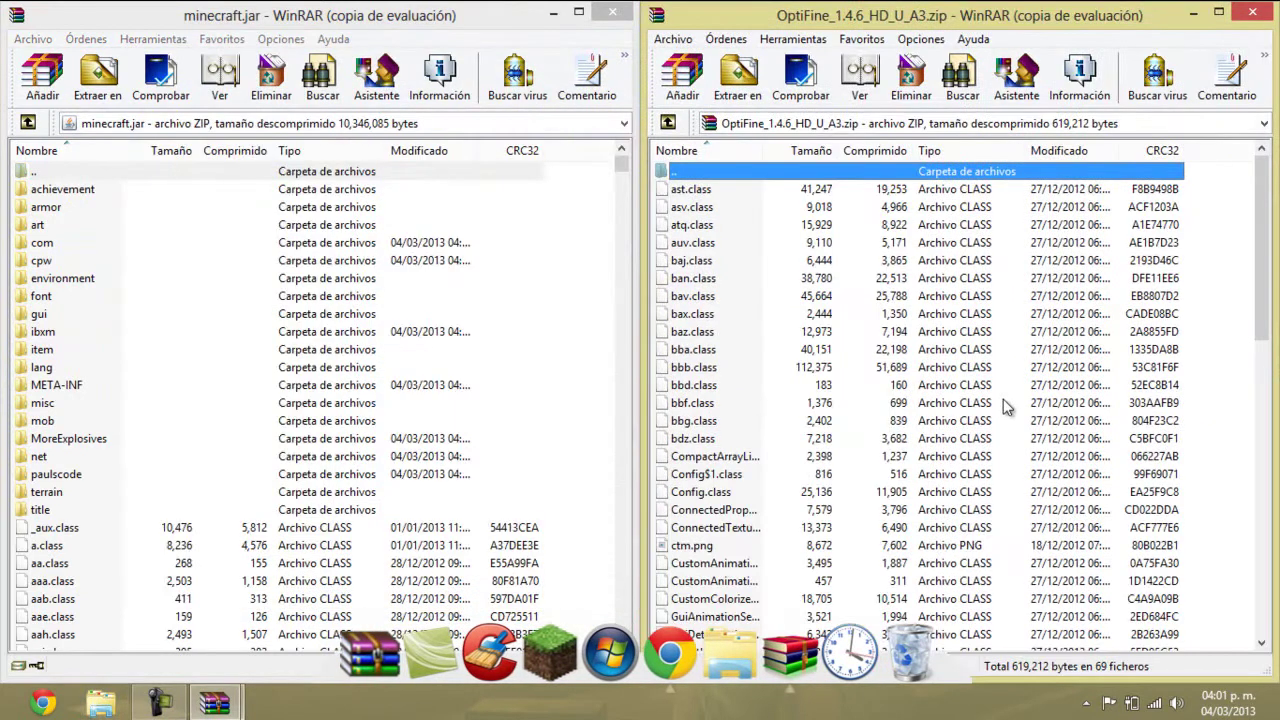
# Add all the OptiFine files to minecraft.jar and close the OptiFine archive.
pyautogui.hotkey('ctrl', 'a')
pyautogui.moveTo(1003, 399); pyautogui.dragTo(383, 563)
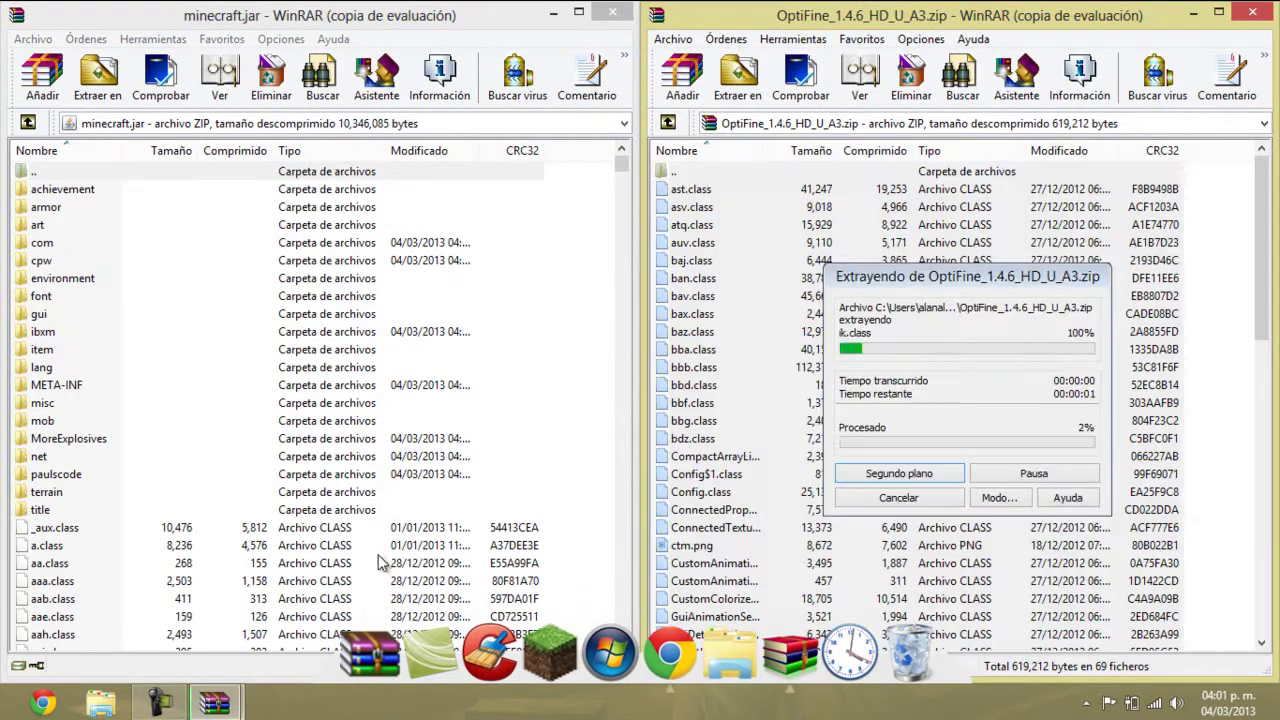
pyautogui.click(449, 501)
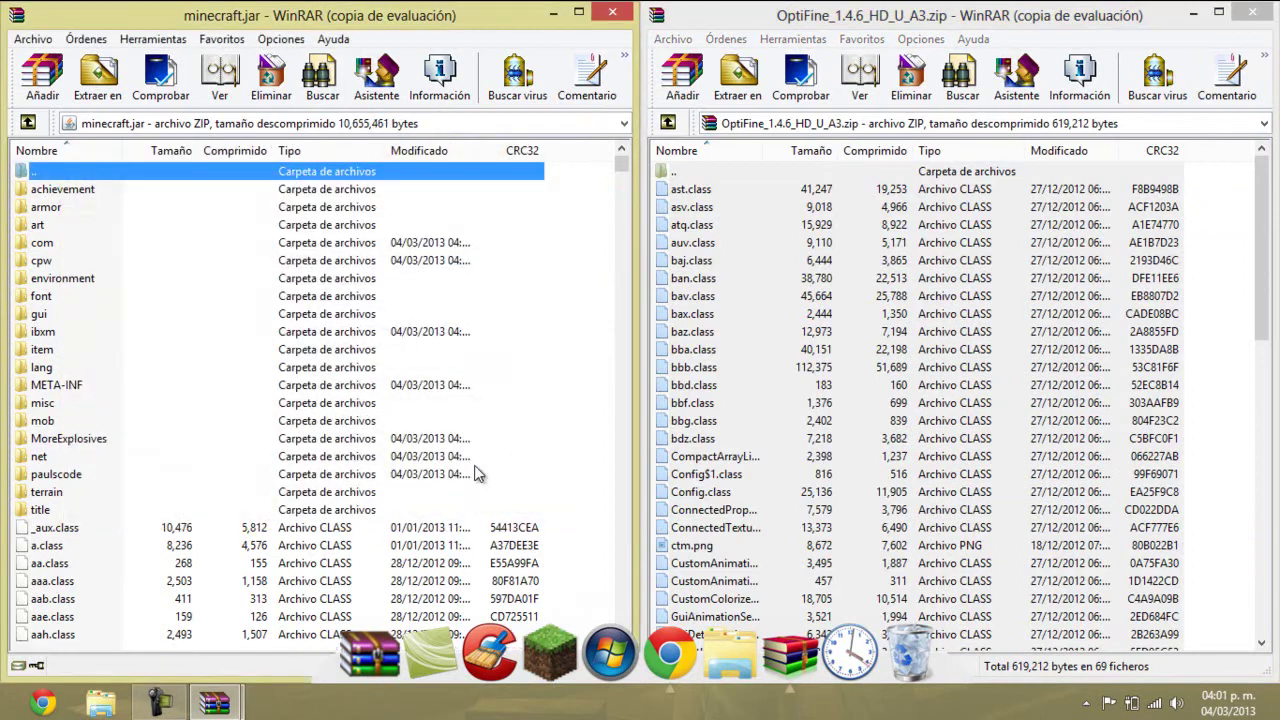
pyautogui.click(1272, 10)
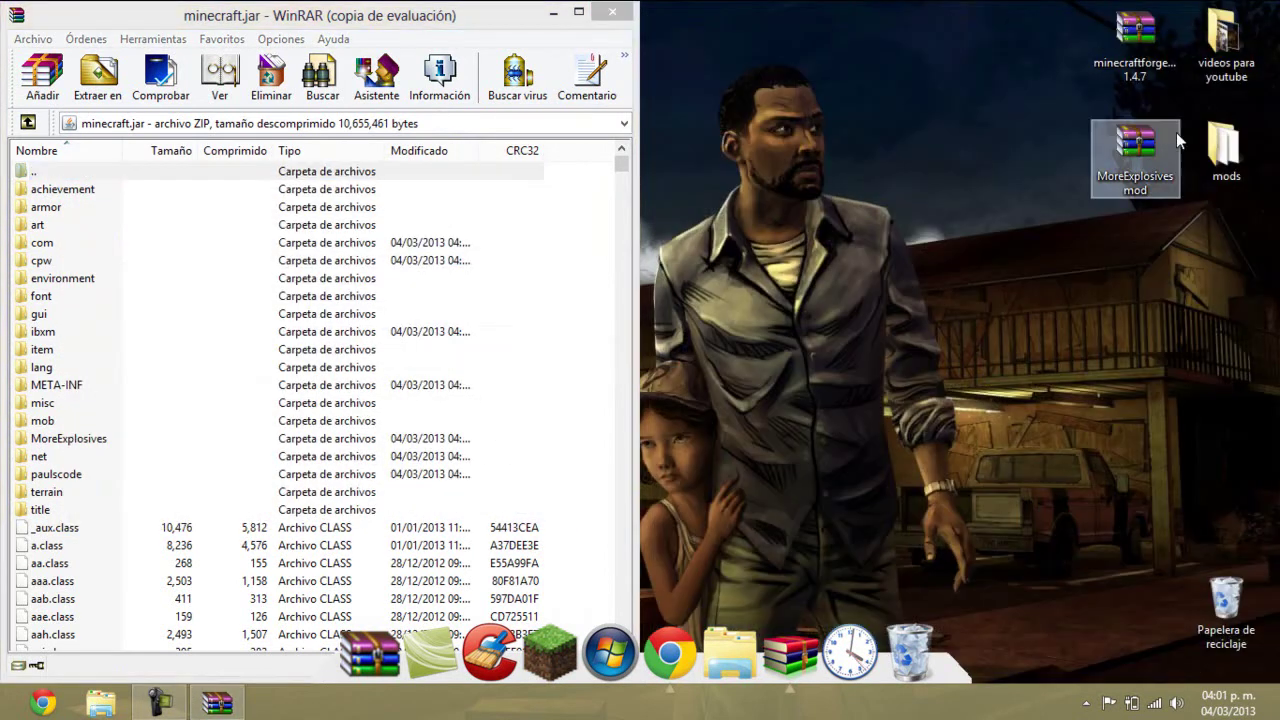
# Open the TooManyItems2012_12_26_1.4.6 archive from the desktop mods folder and close the folder window.
pyautogui.doubleClick(1216, 147)
pyautogui.doubleClick(820, 349)
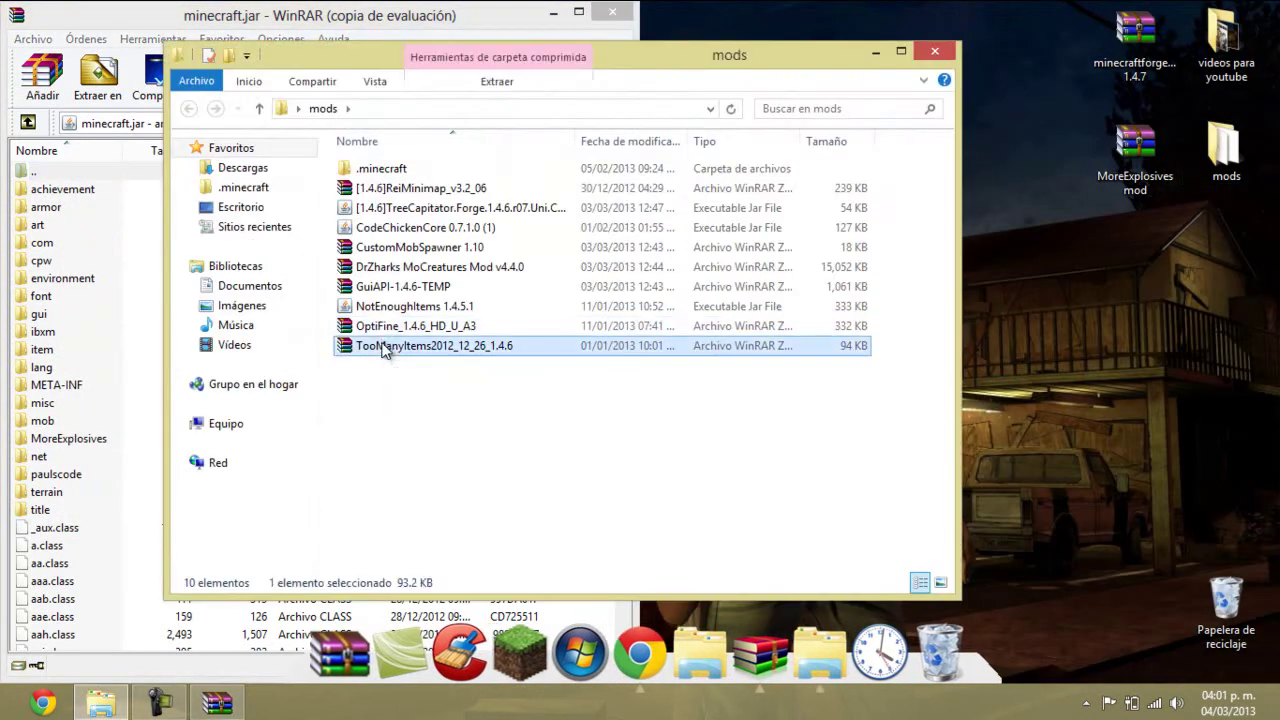
pyautogui.click(934, 51)
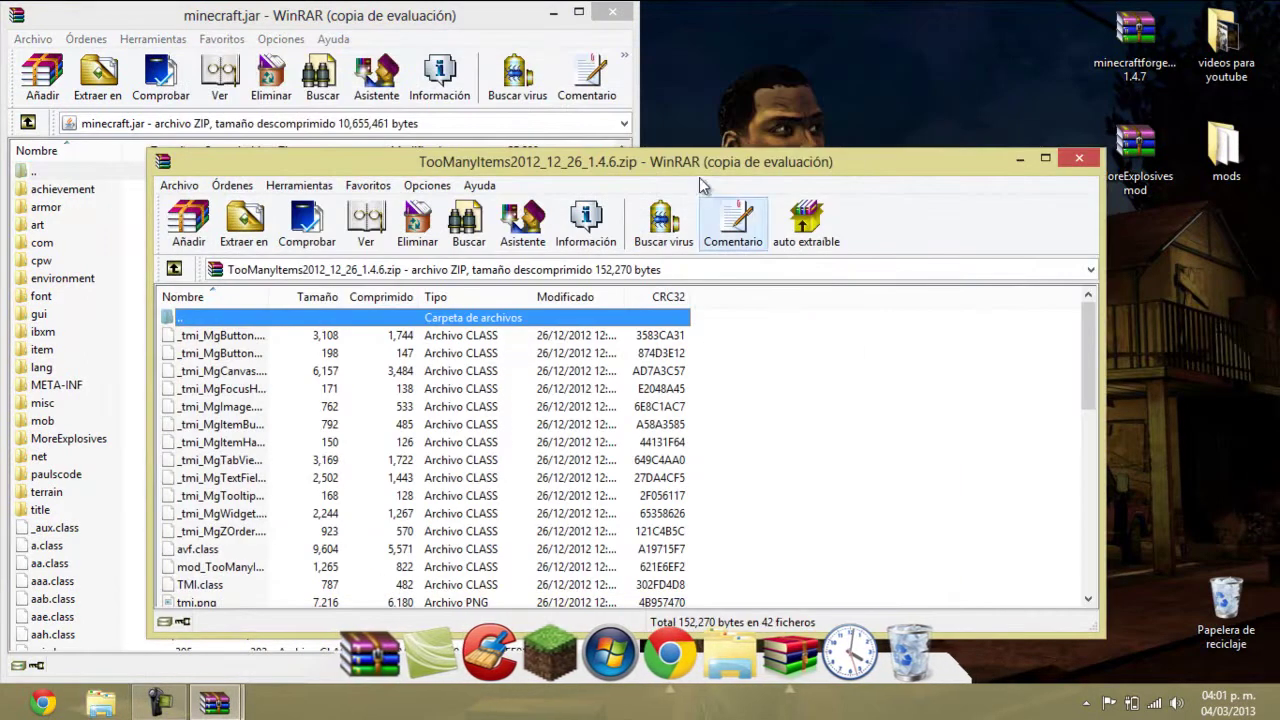
# Add all the TooManyItems files to minecraft.jar with the windows side by side, and close both archives.
pyautogui.press('super+Right')
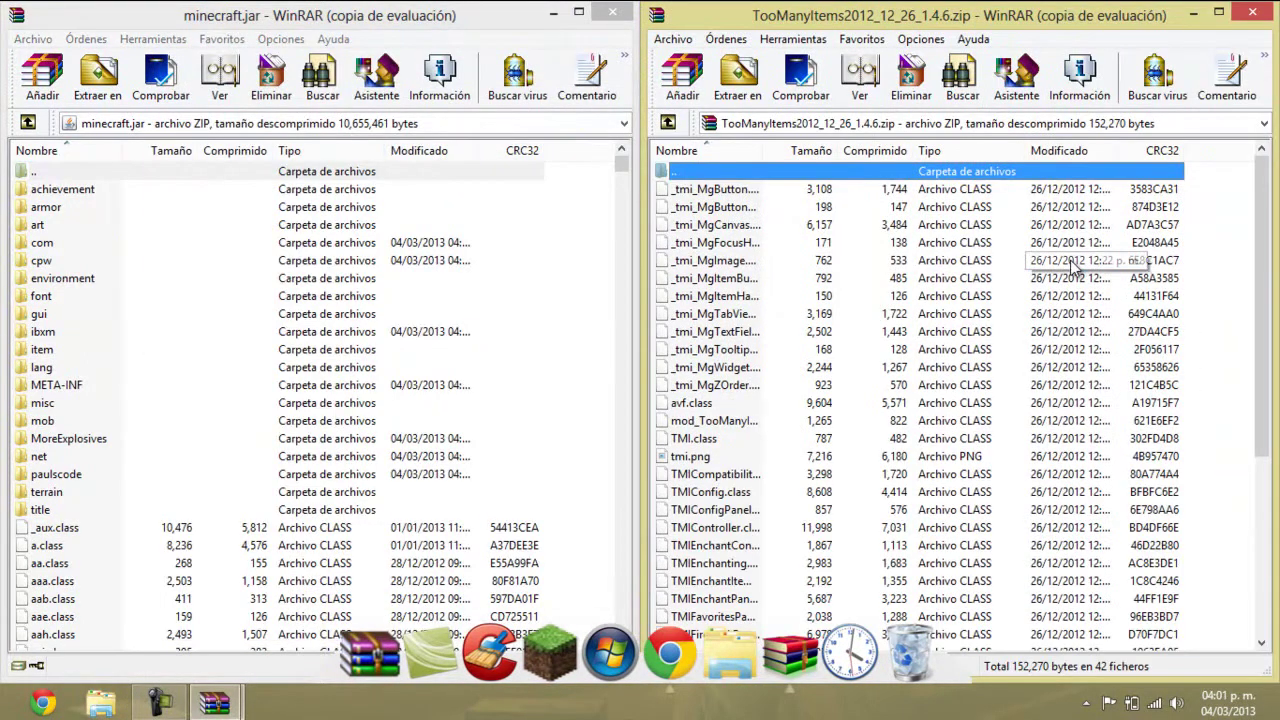
pyautogui.hotkey('ctrl', 'a')
pyautogui.moveTo(430, 520); pyautogui.dragTo(430, 522)
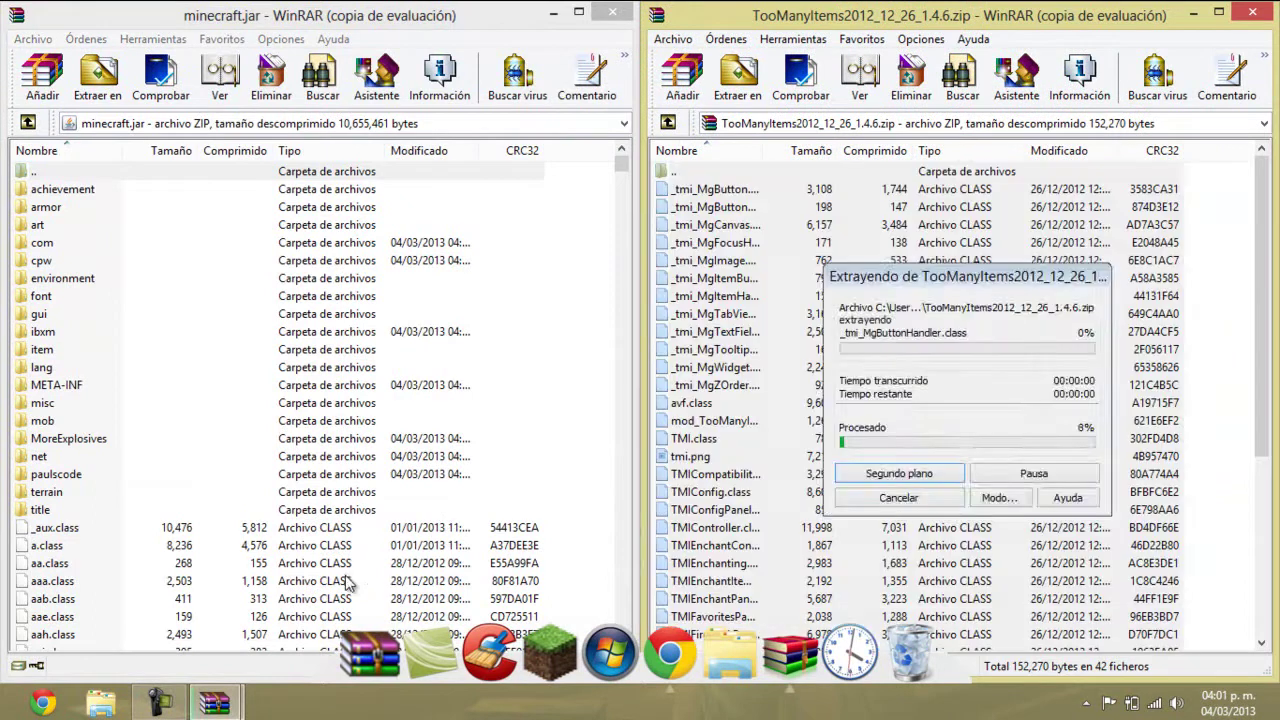
pyautogui.click(378, 515)
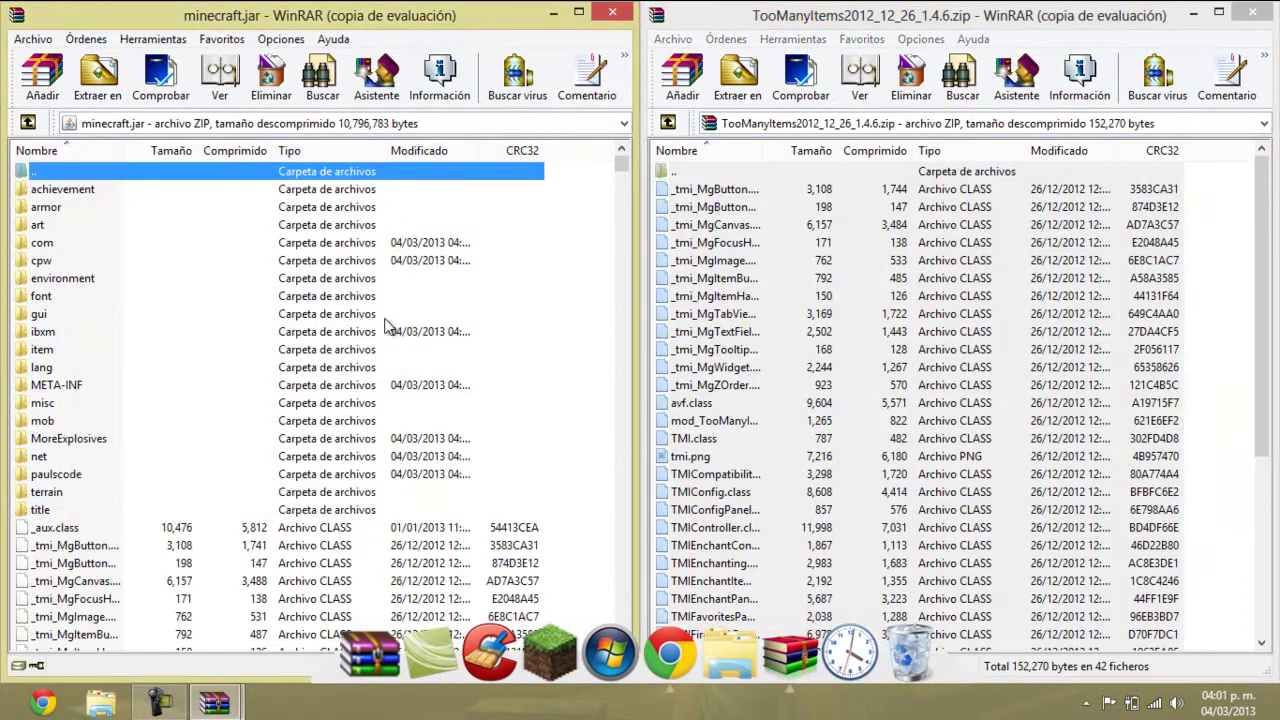
pyautogui.click(1252, 14)
pyautogui.click(612, 12)
# Launch Minecraft from the desktop with the saved login and review the installed mods in the mod list.
pyautogui.doubleClick(45, 40)
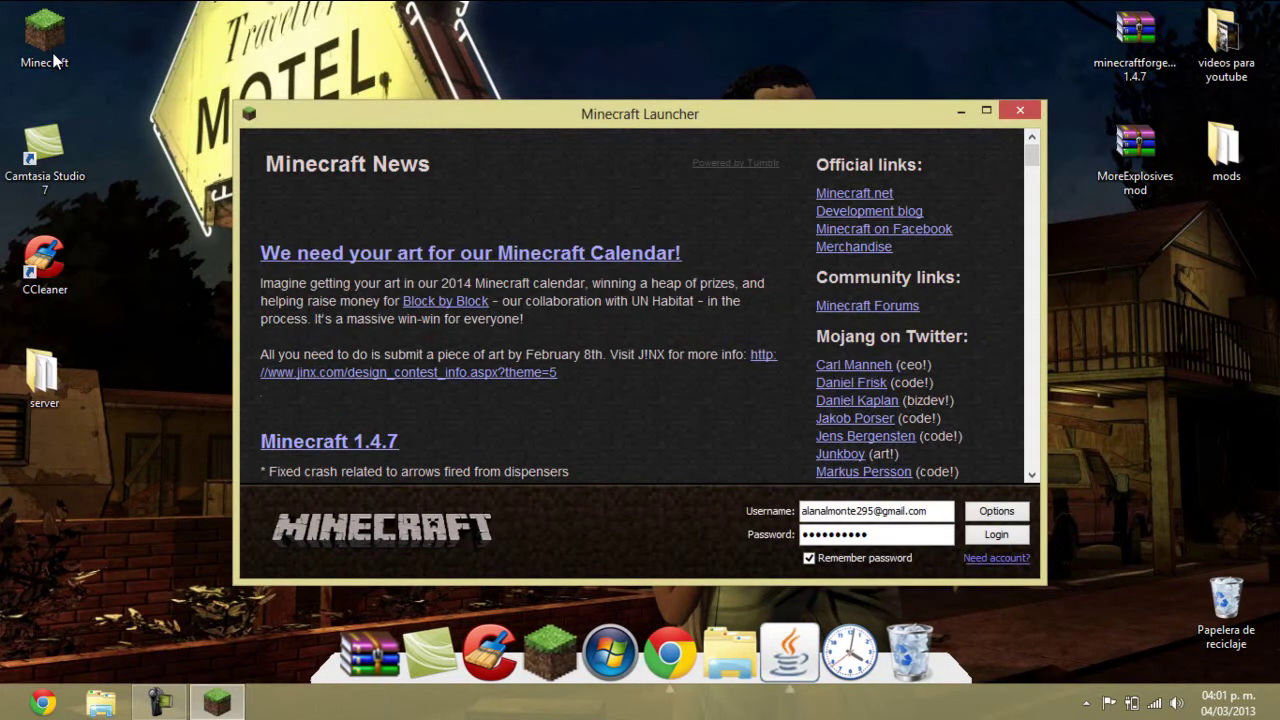
pyautogui.click(990, 534)
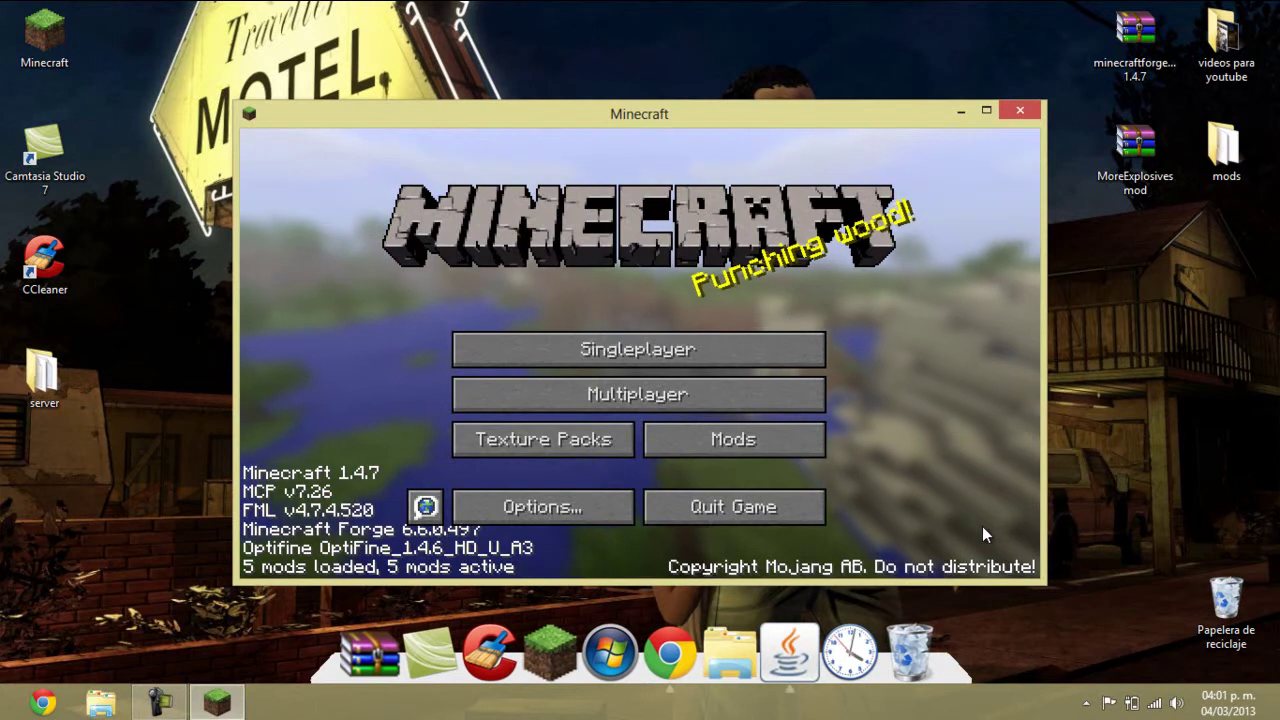
pyautogui.click(738, 440)
pyautogui.moveTo(533, 295); pyautogui.dragTo(535, 380)
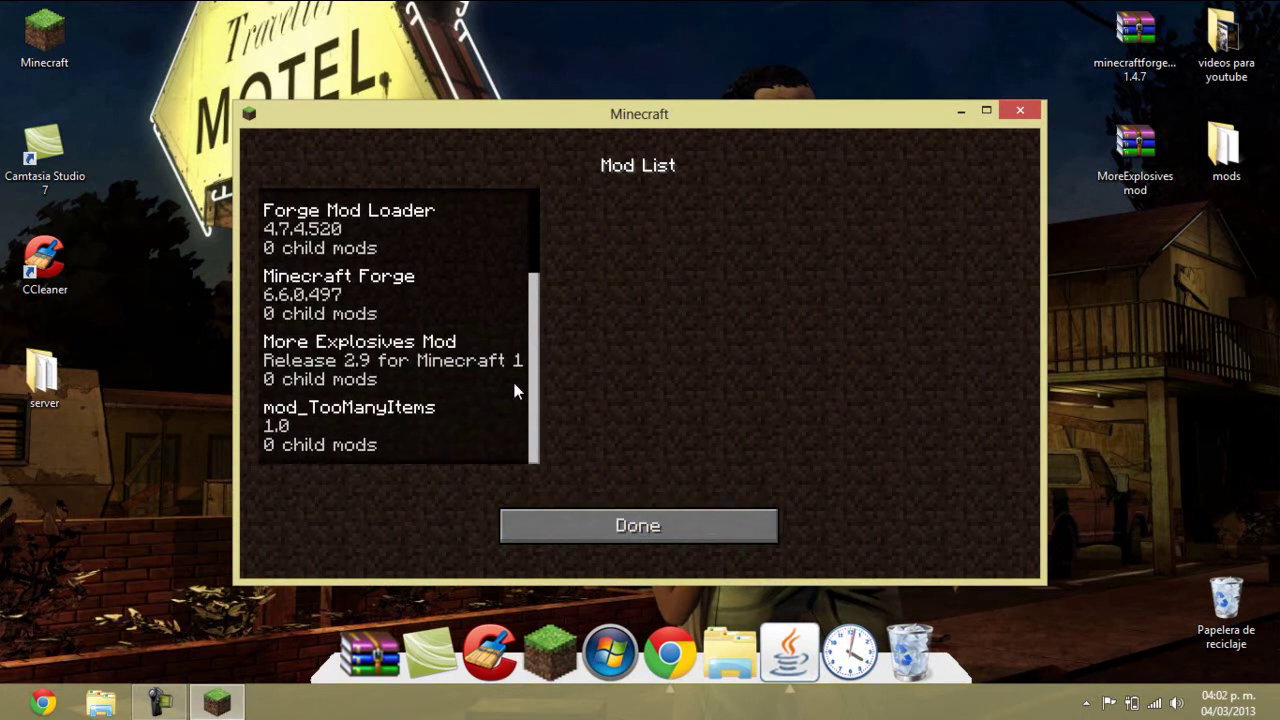
pyautogui.scroll(3, 484, 262)
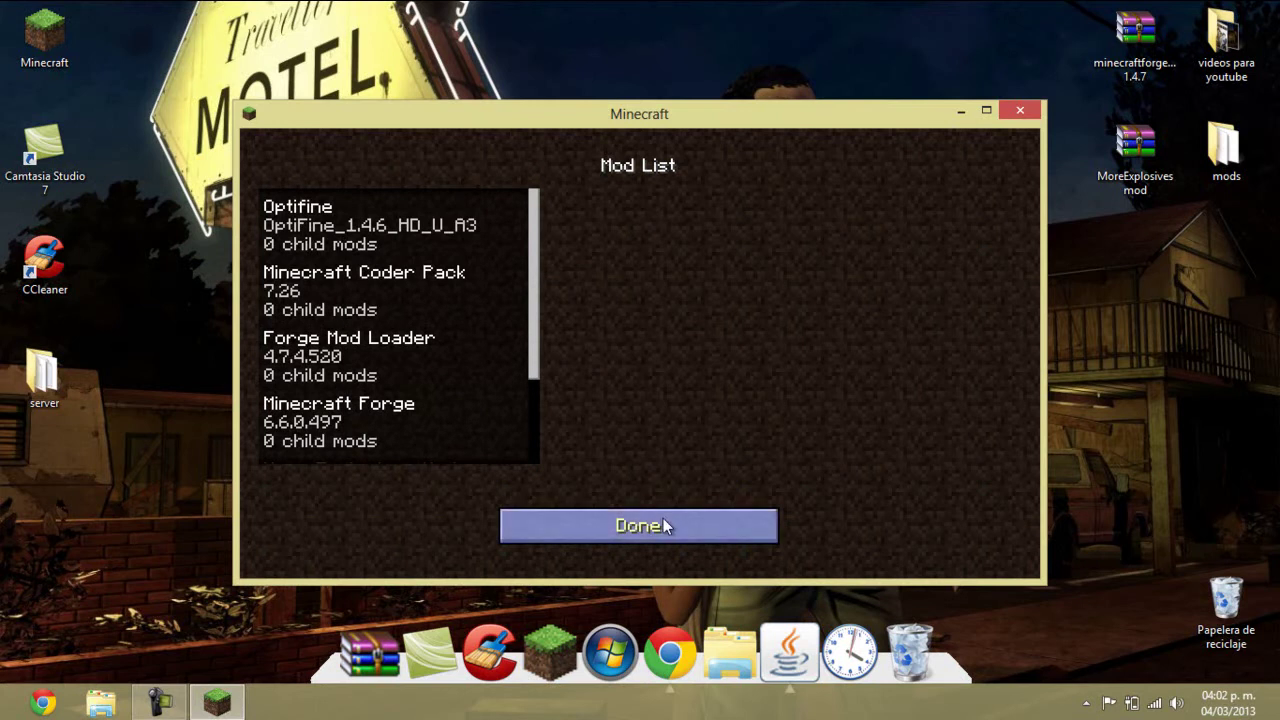
pyautogui.click(600, 525)
pyautogui.click(645, 346)
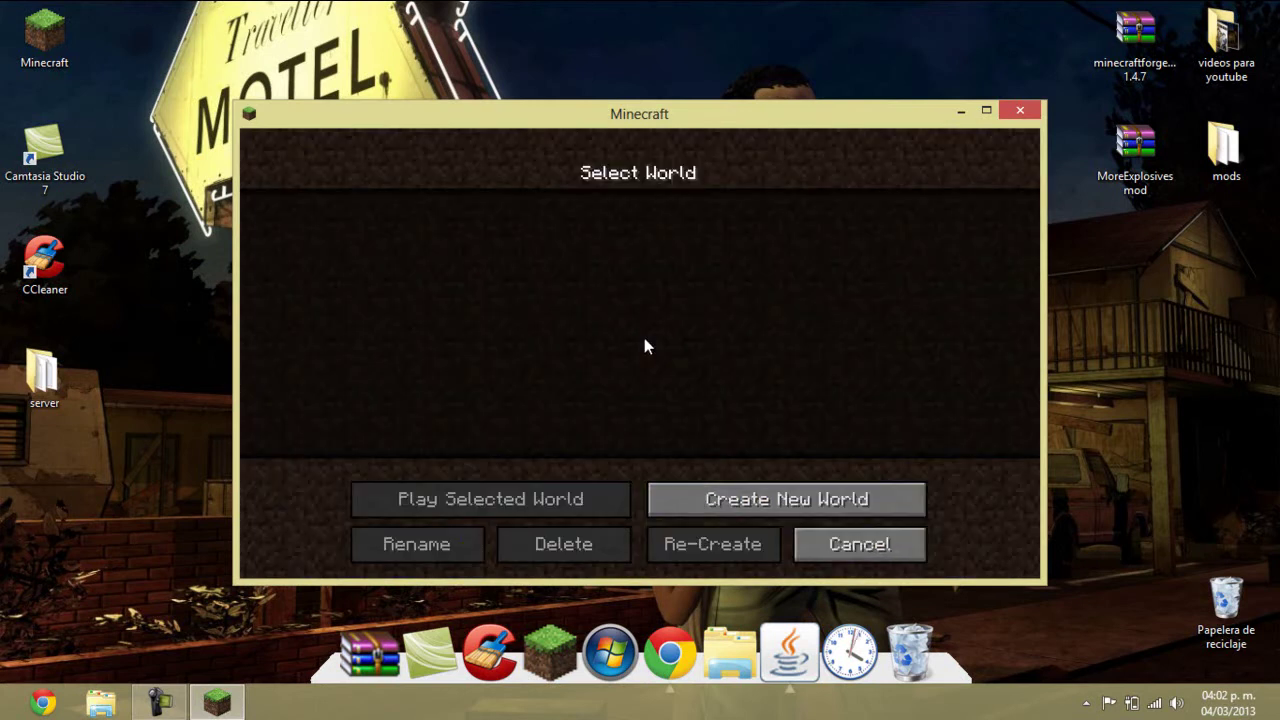
pyautogui.click(858, 545)
pyautogui.click(160, 703)
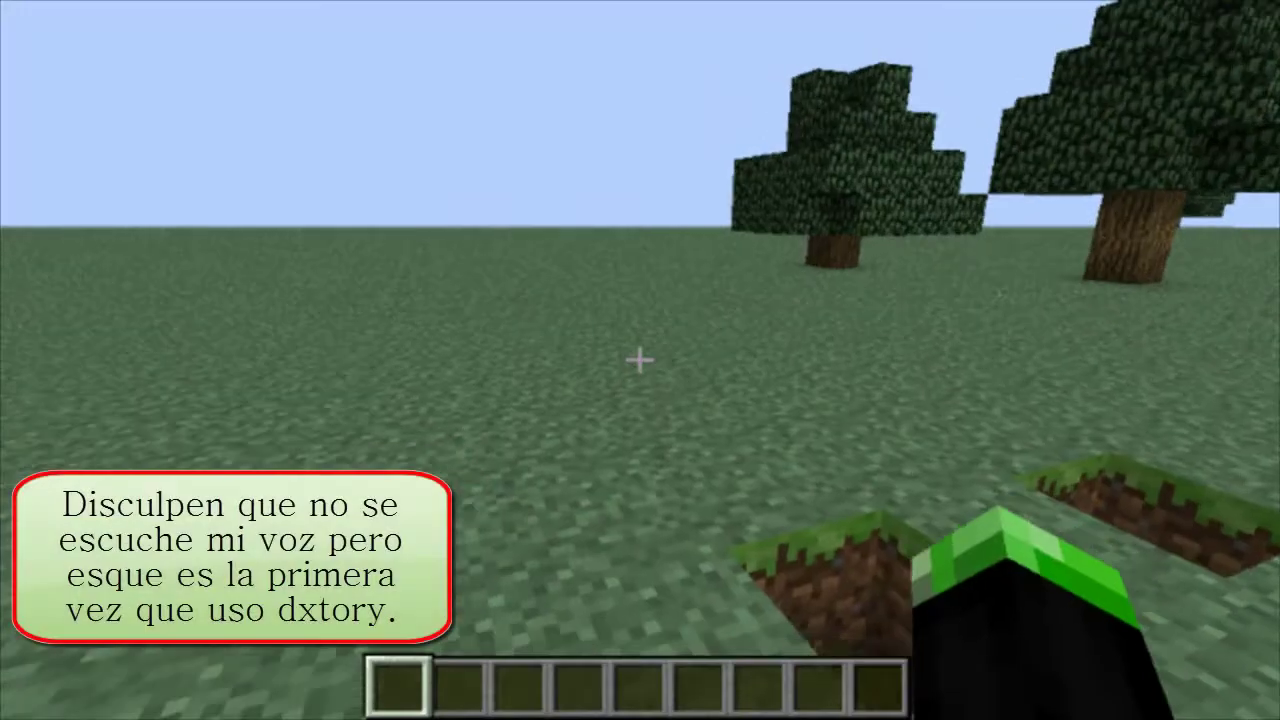
# View the character in third person from behind and from the front, and return to first-person view.
pyautogui.moveTo(640, 360)
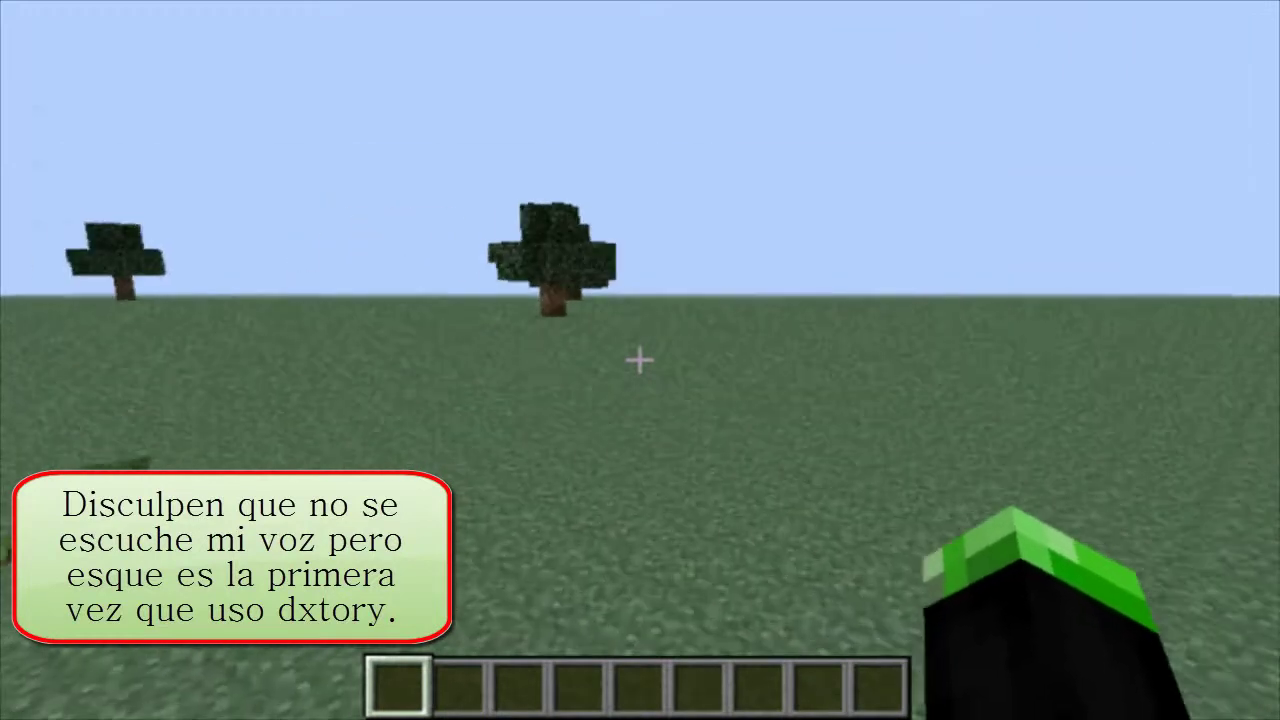
pyautogui.click(640, 360)
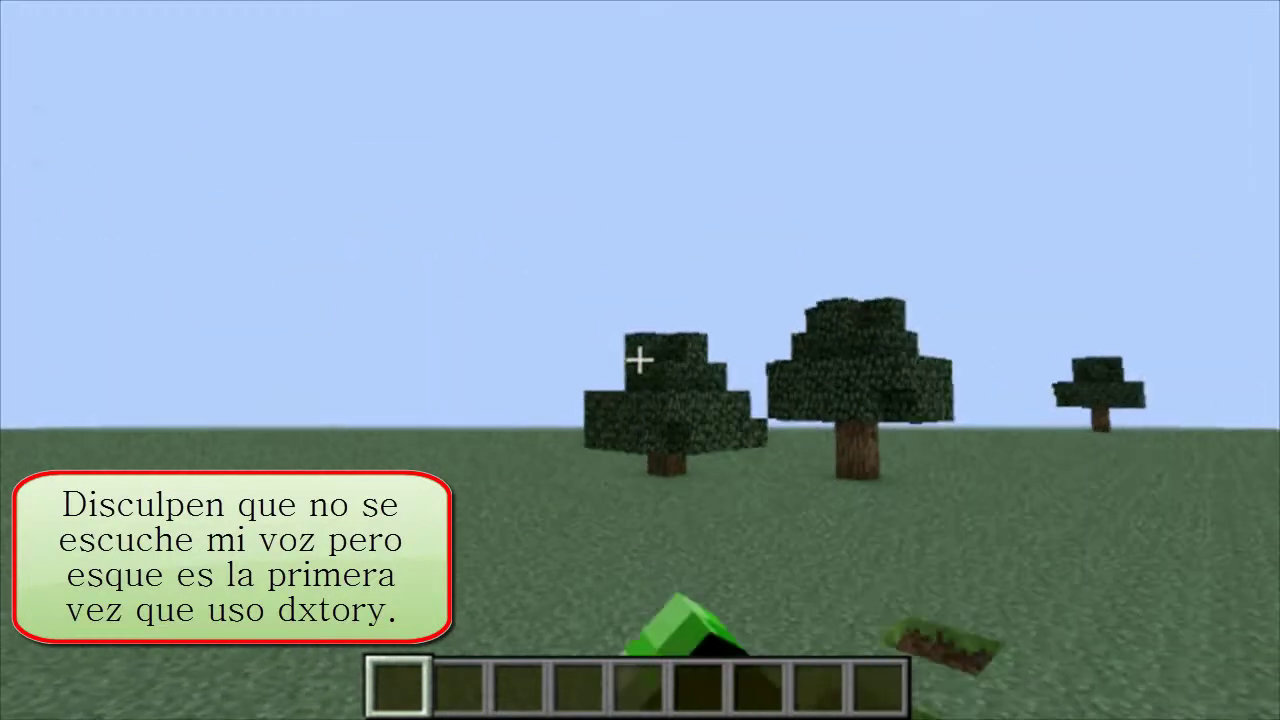
pyautogui.press('F5')
pyautogui.press('F5')
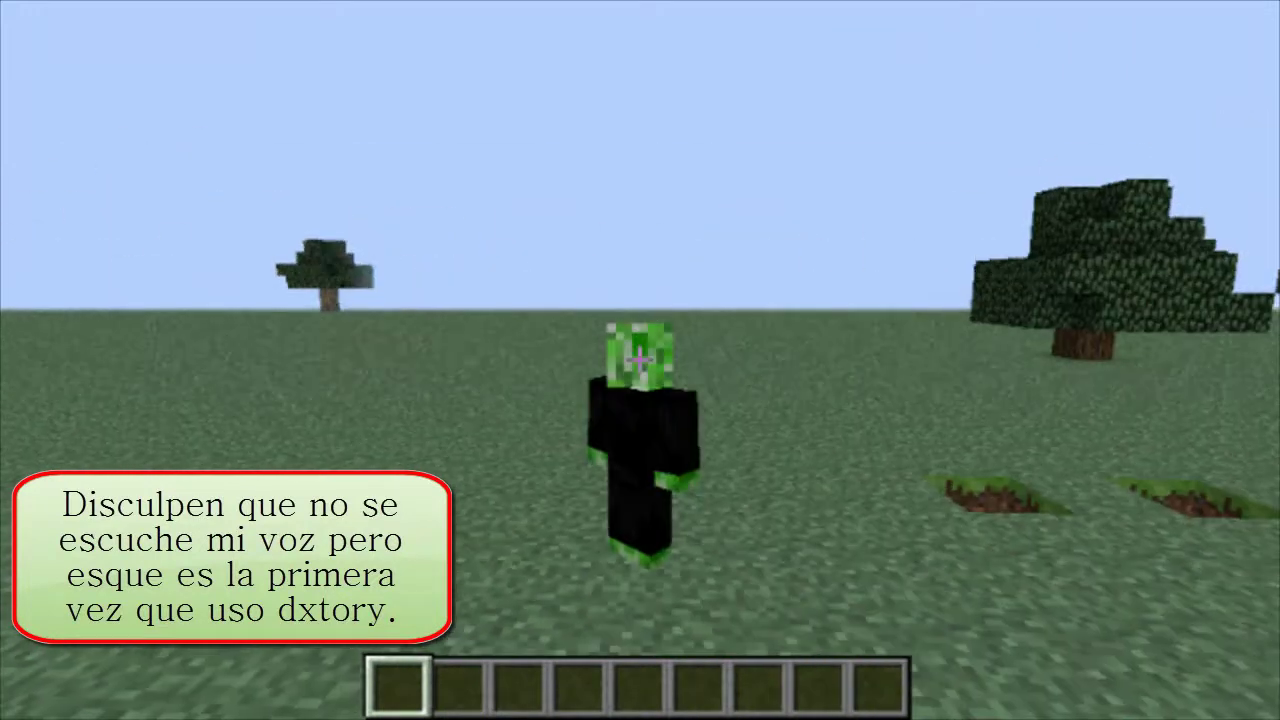
pyautogui.moveTo(640, 360)
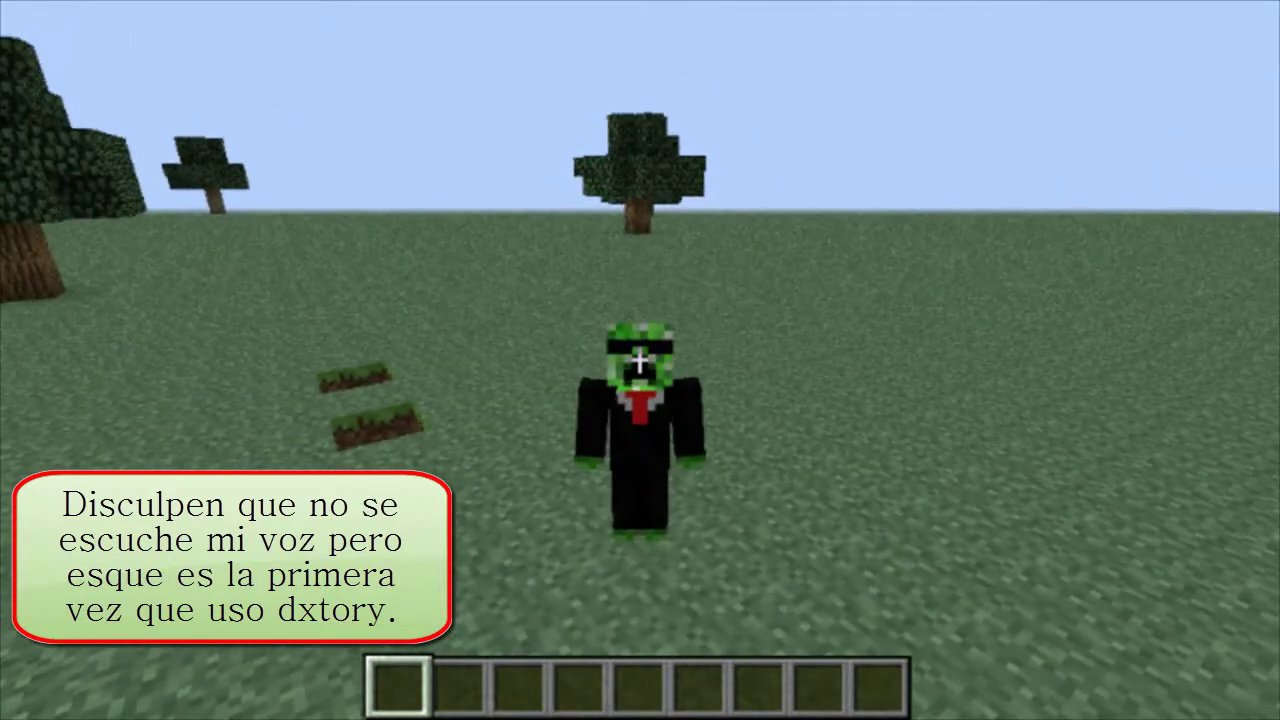
pyautogui.press('F5')
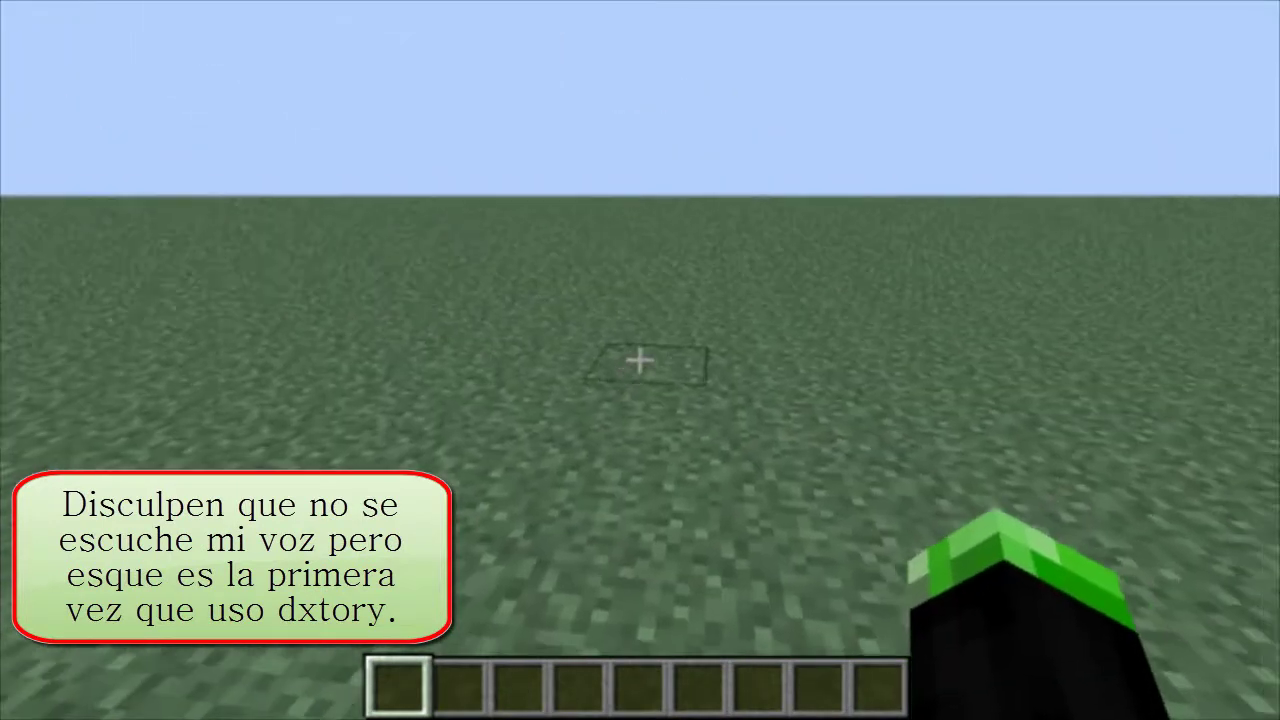
# Put the Land Mine and the adjacent yellow explosive from the TooManyItems list in the hotbar, and discard the Nuclear Explosive after adding it.
pyautogui.press('e')
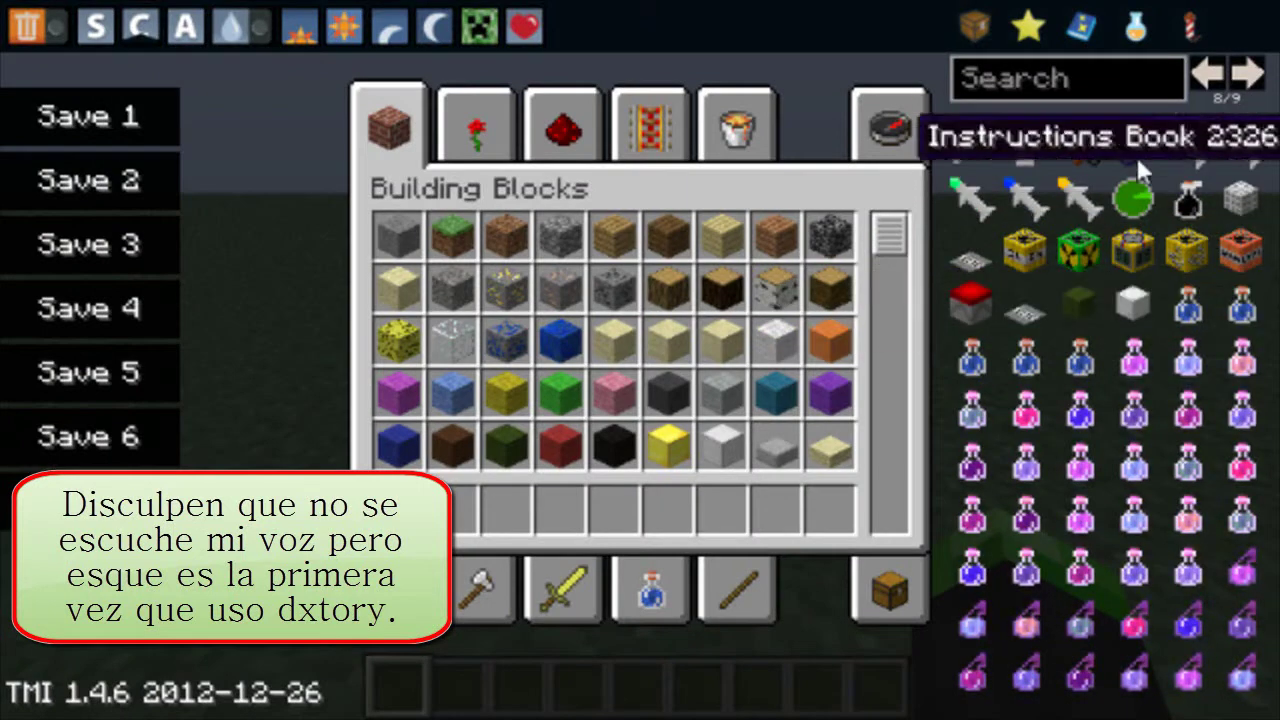
pyautogui.click(1208, 80)
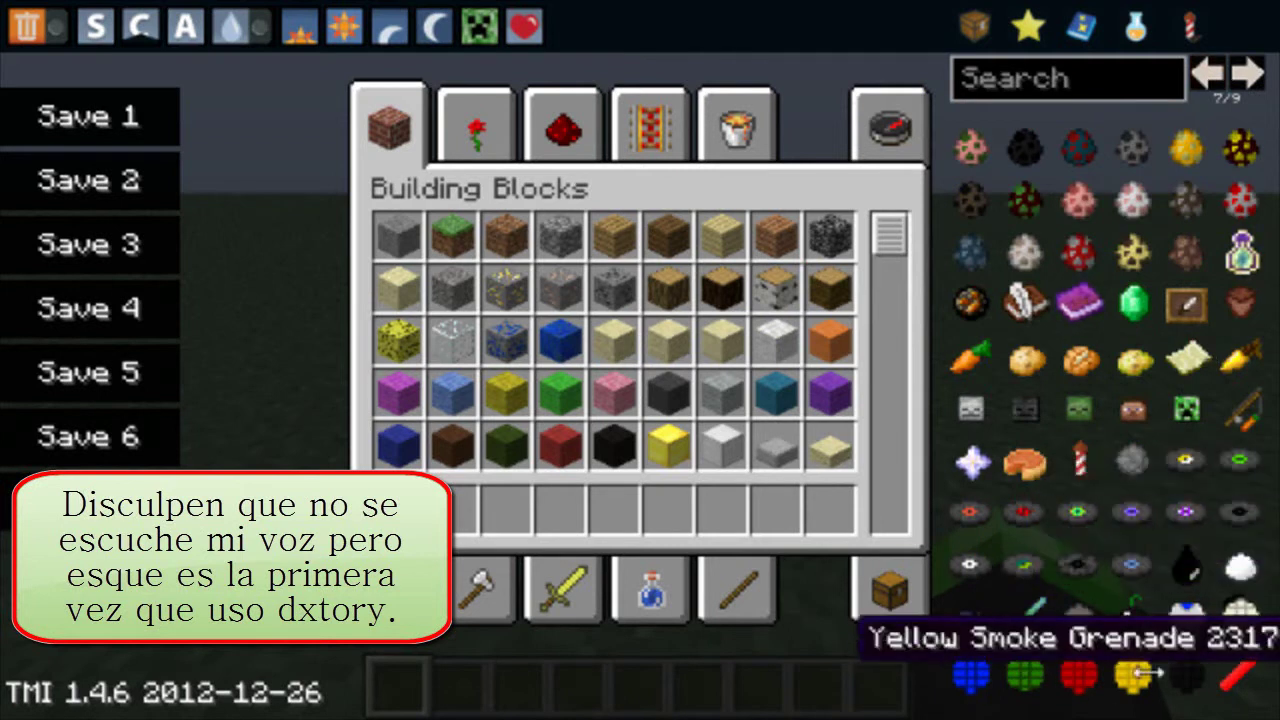
pyautogui.click(1246, 73)
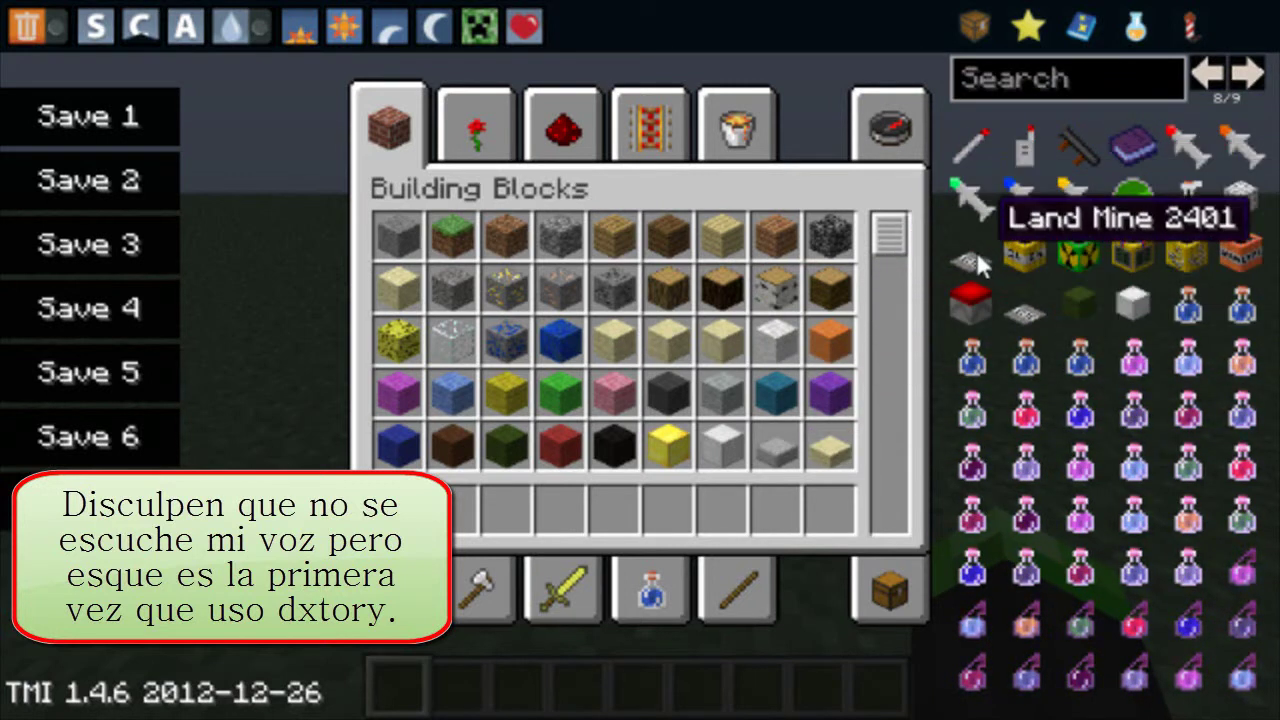
pyautogui.click(1020, 245)
pyautogui.click(1078, 255)
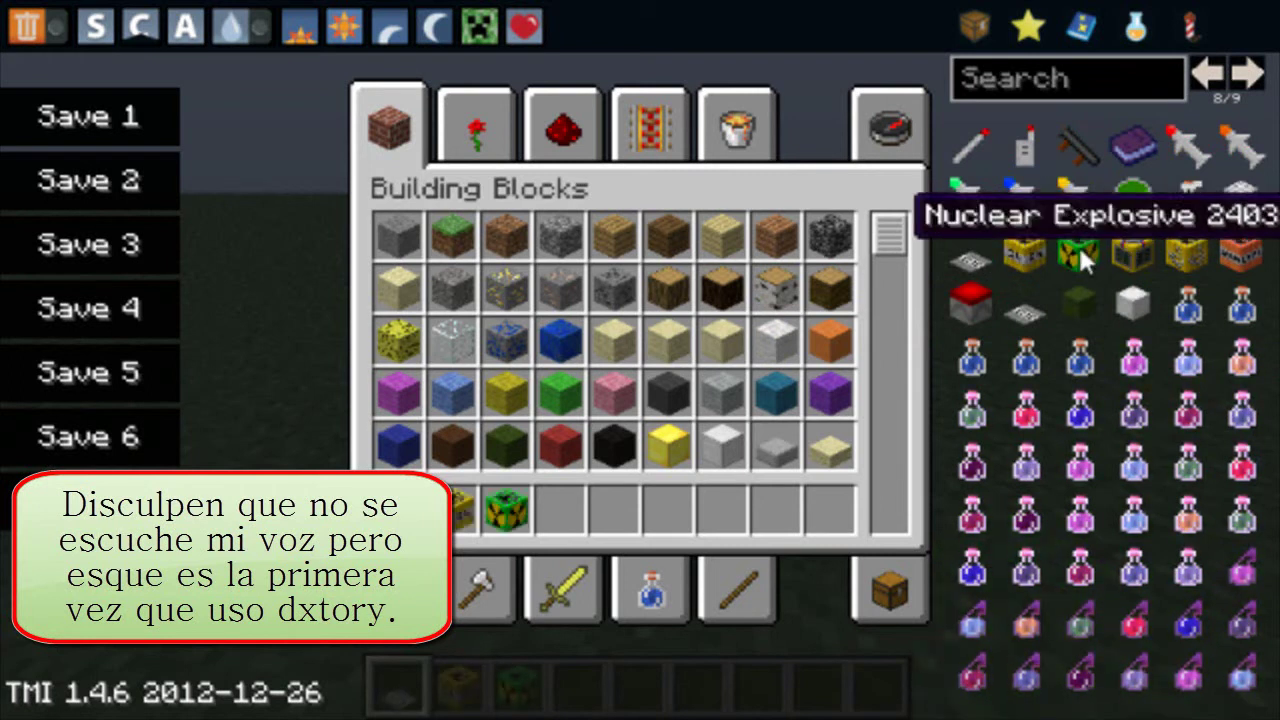
pyautogui.click(500, 515)
pyautogui.click(975, 465)
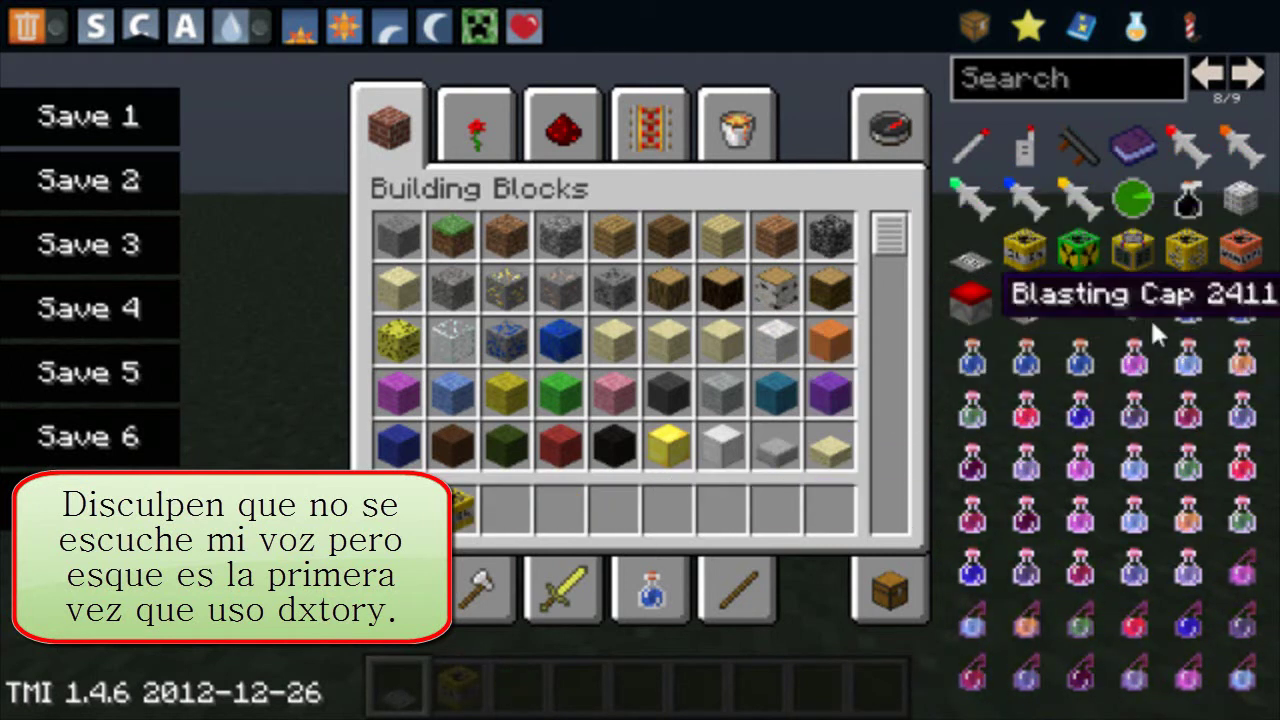
# Fill the remaining hotbar slots with mod explosives, including Bundled C4, Lava Bomb, Anti-Personnel Mine, Fuse and Blasting Cap, and hide the game interface.
pyautogui.click(1134, 255)
pyautogui.click(1188, 252)
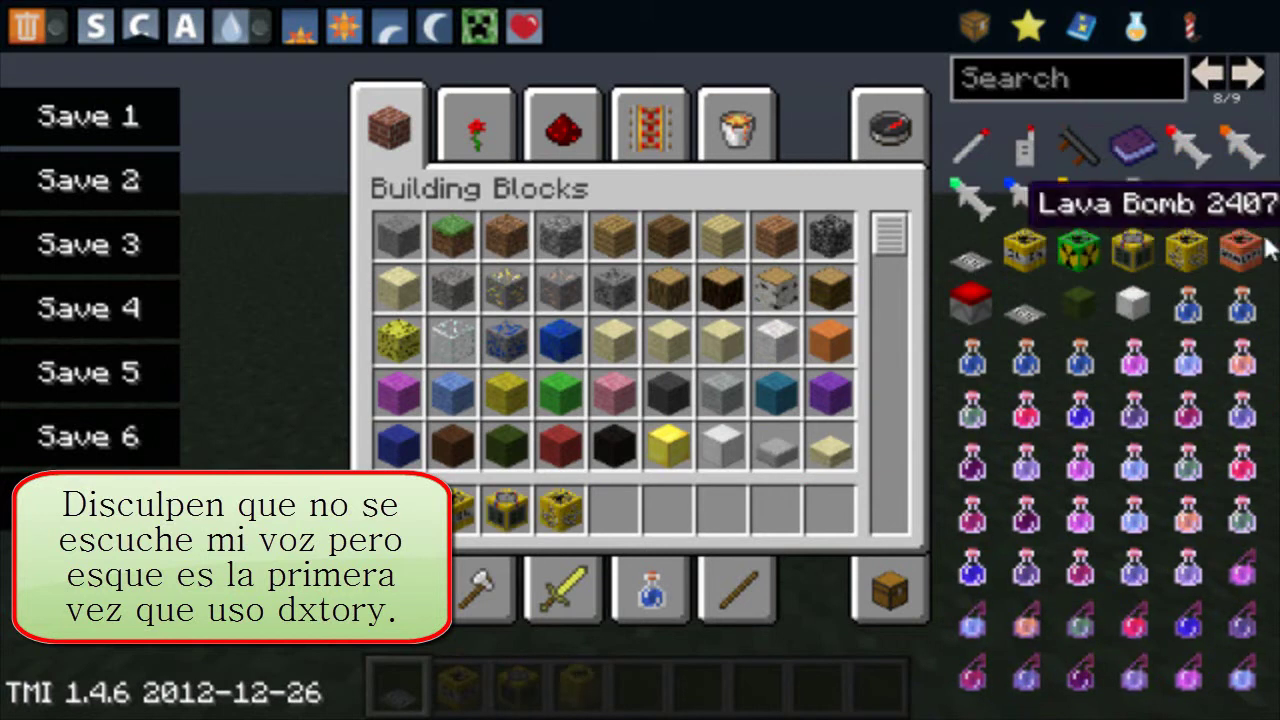
pyautogui.click(1240, 252)
pyautogui.click(975, 295)
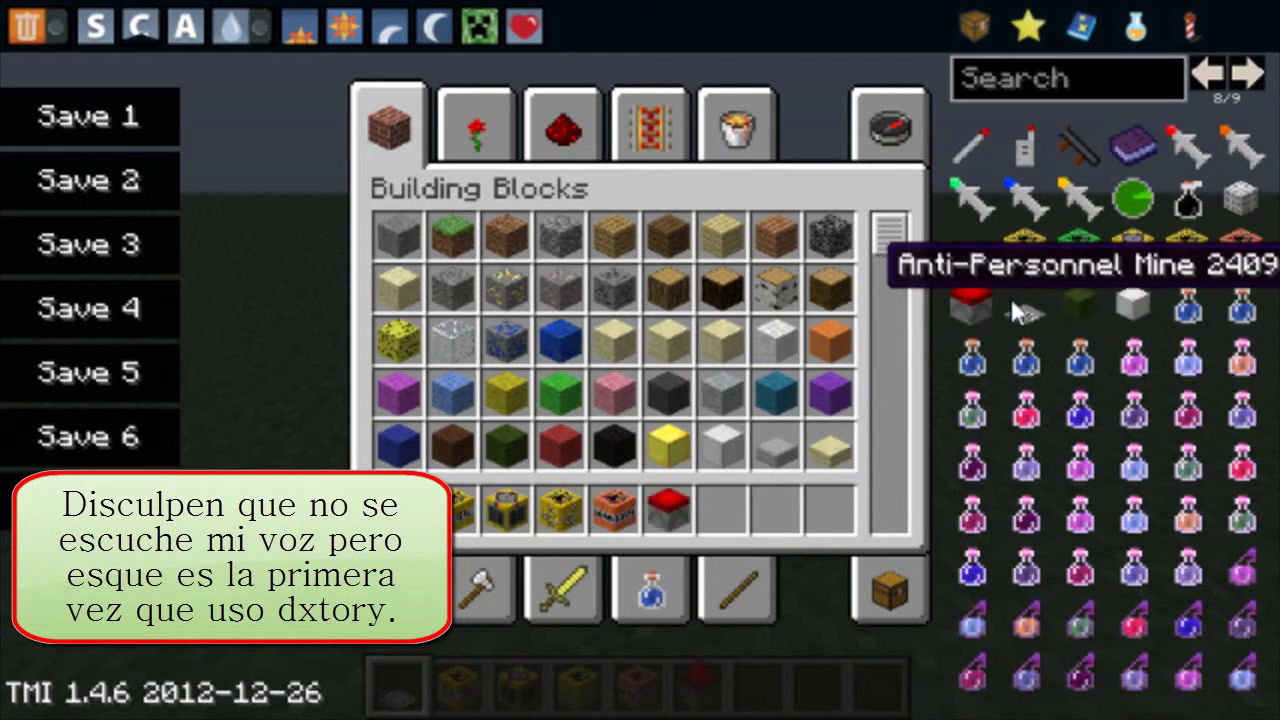
pyautogui.click(1012, 300)
pyautogui.click(1084, 298)
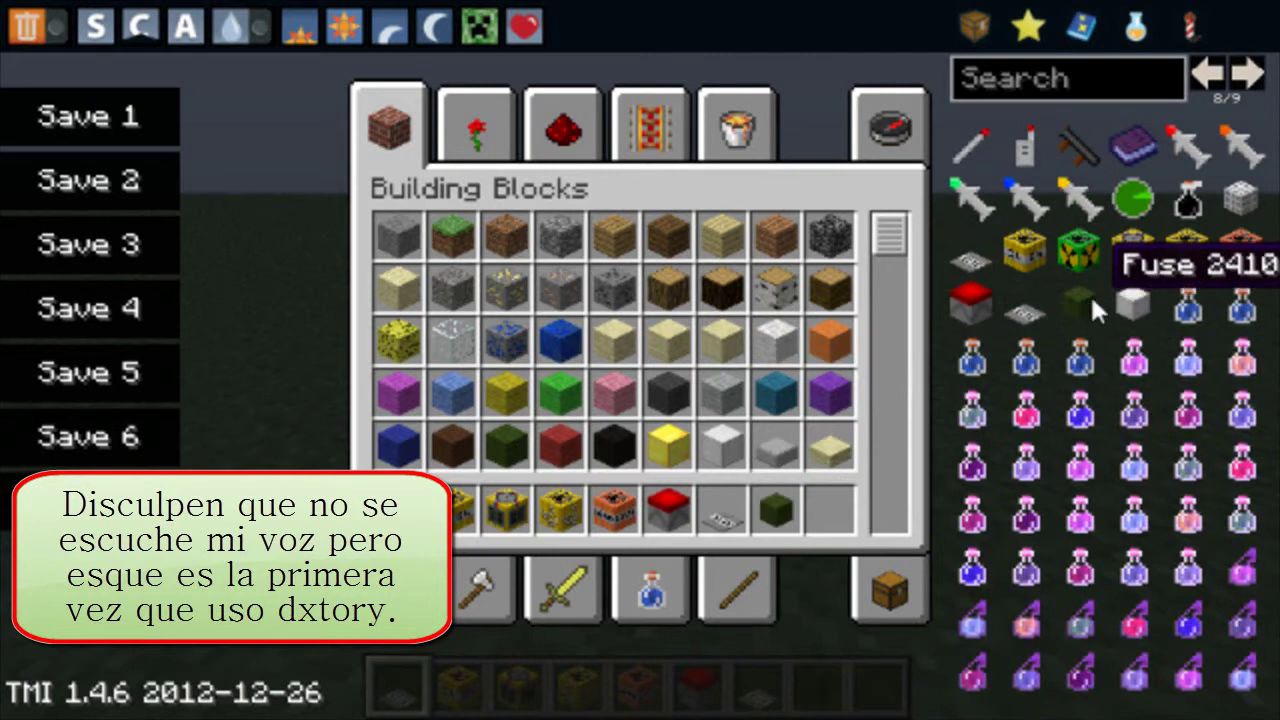
pyautogui.click(1132, 300)
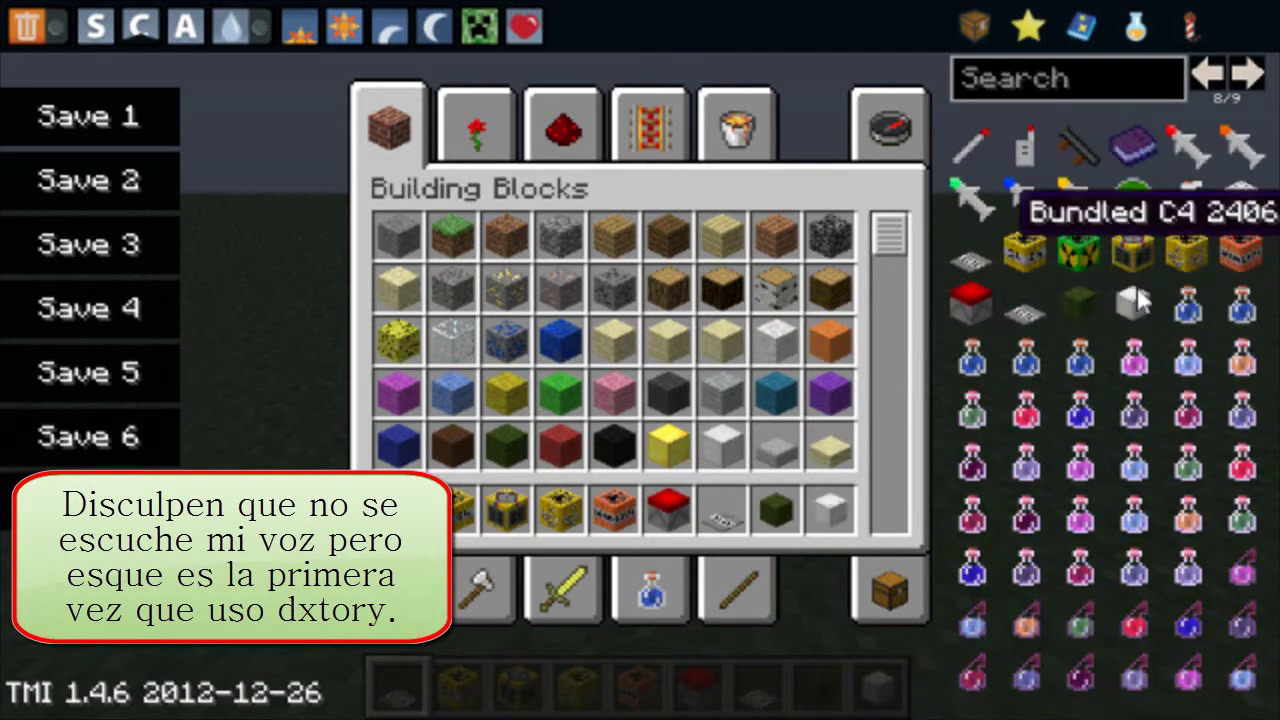
pyautogui.press('e')
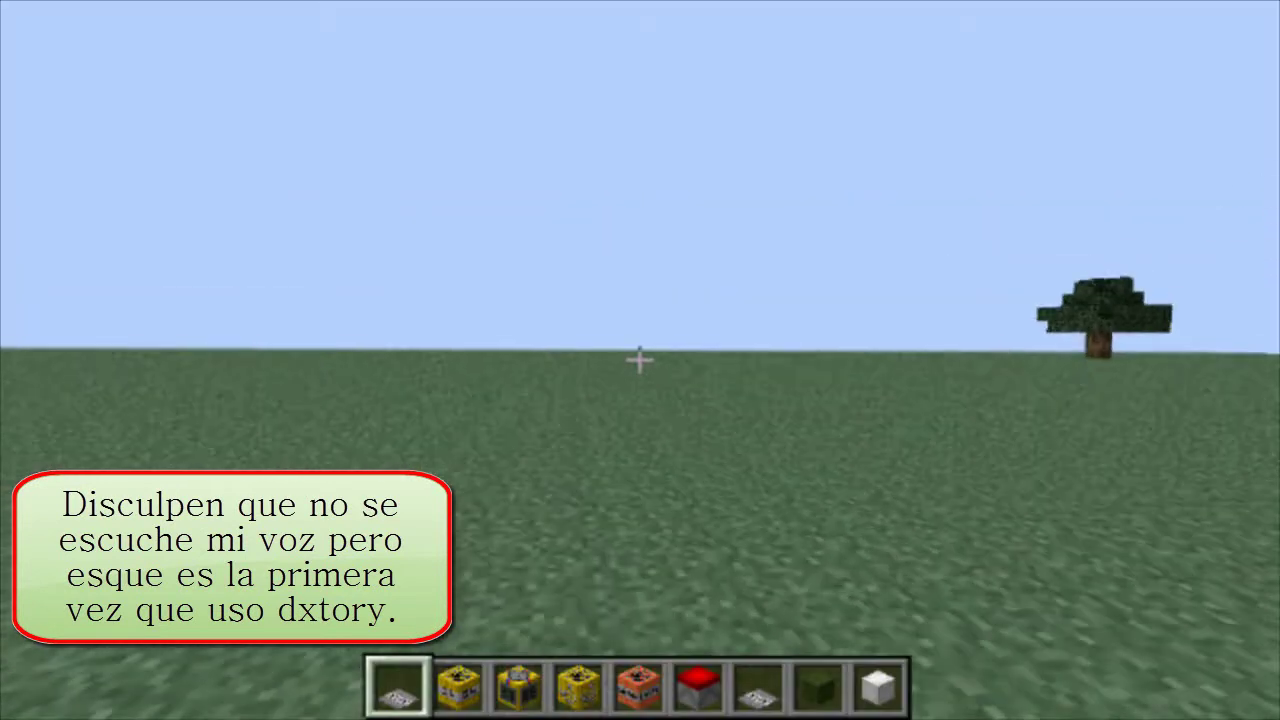
pyautogui.press('F1')
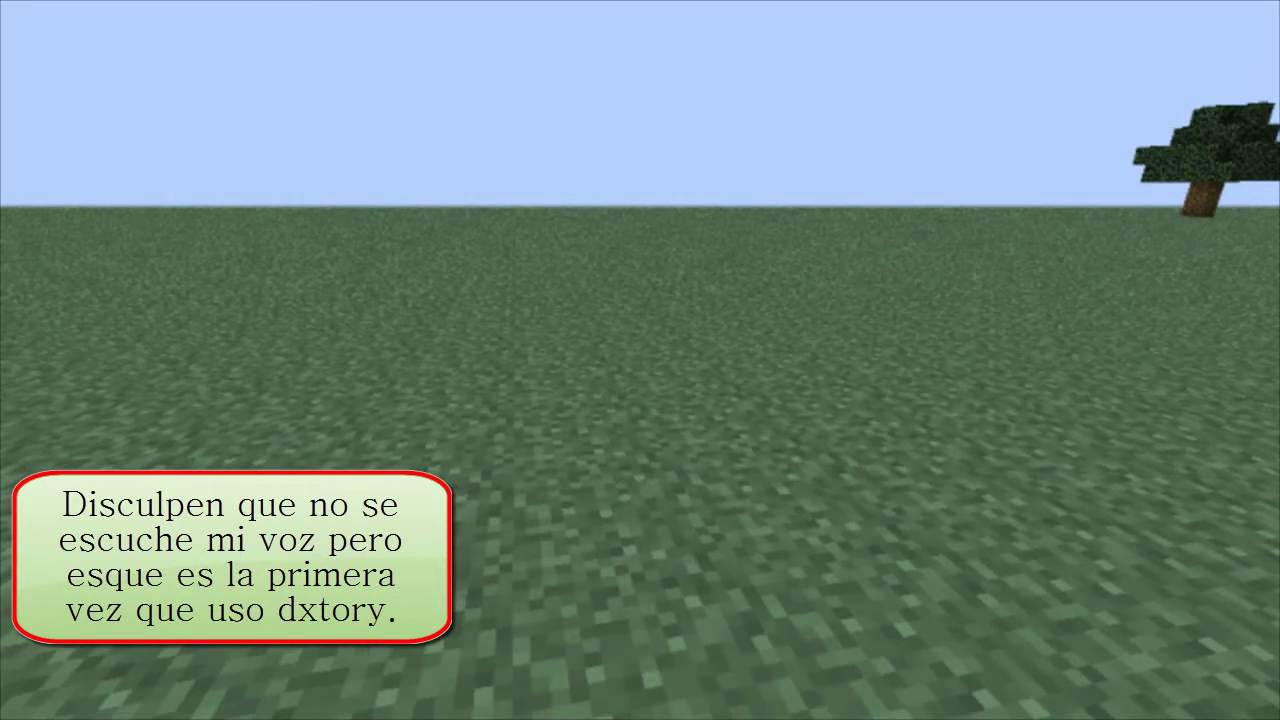